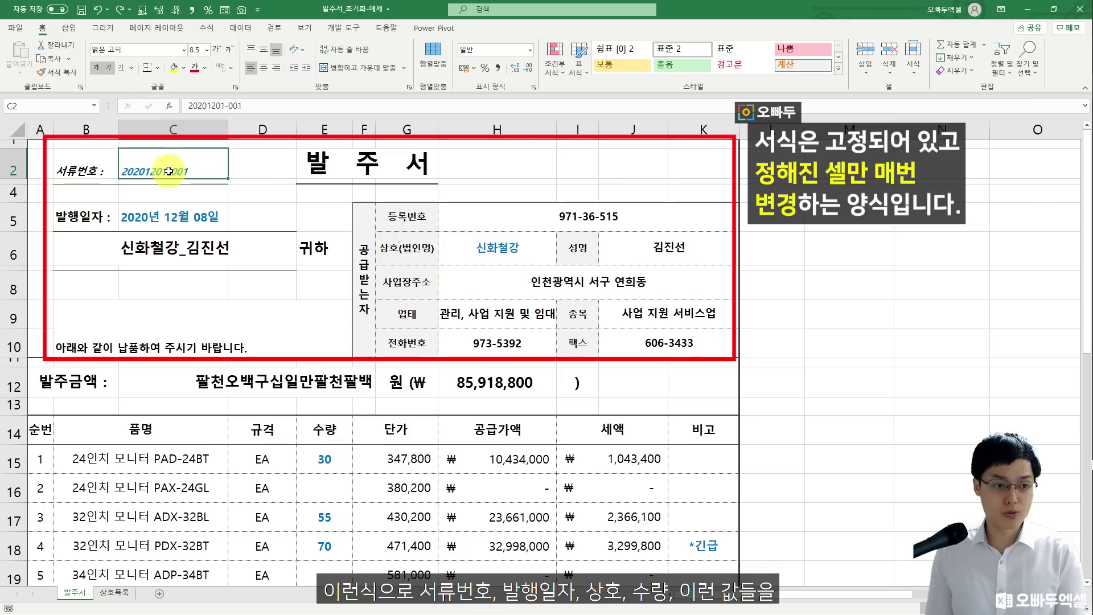
Clear the order form's document number, issue date, company name and the quantities in E15:E18.
click(173, 216)
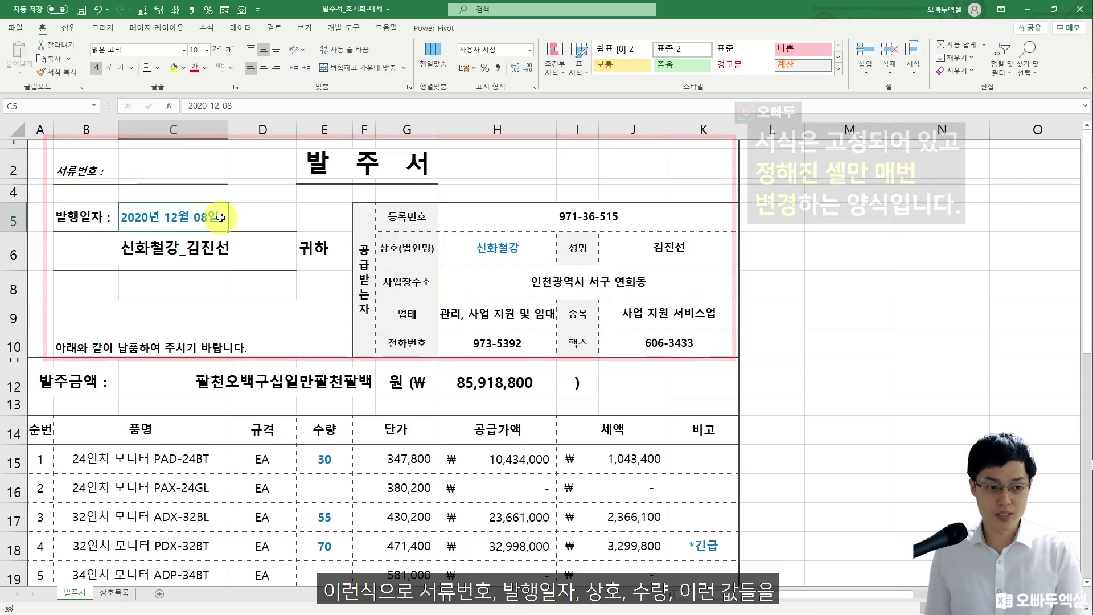
key(Delete)
click(473, 247)
key(Delete)
drag(324, 459, 320, 548)
key(Delete)
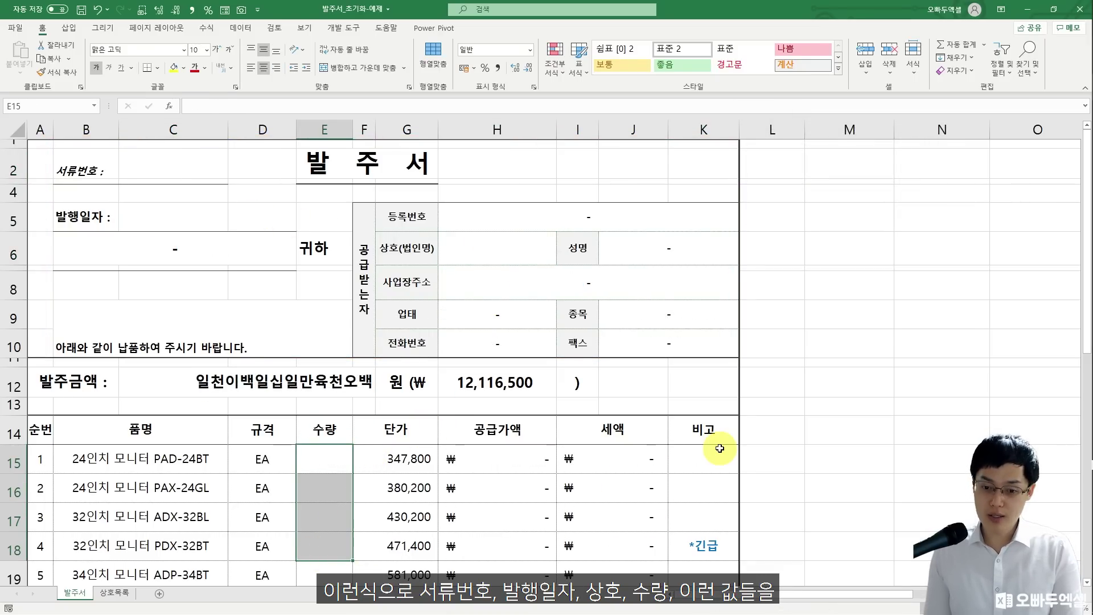
drag(703, 458, 709, 525)
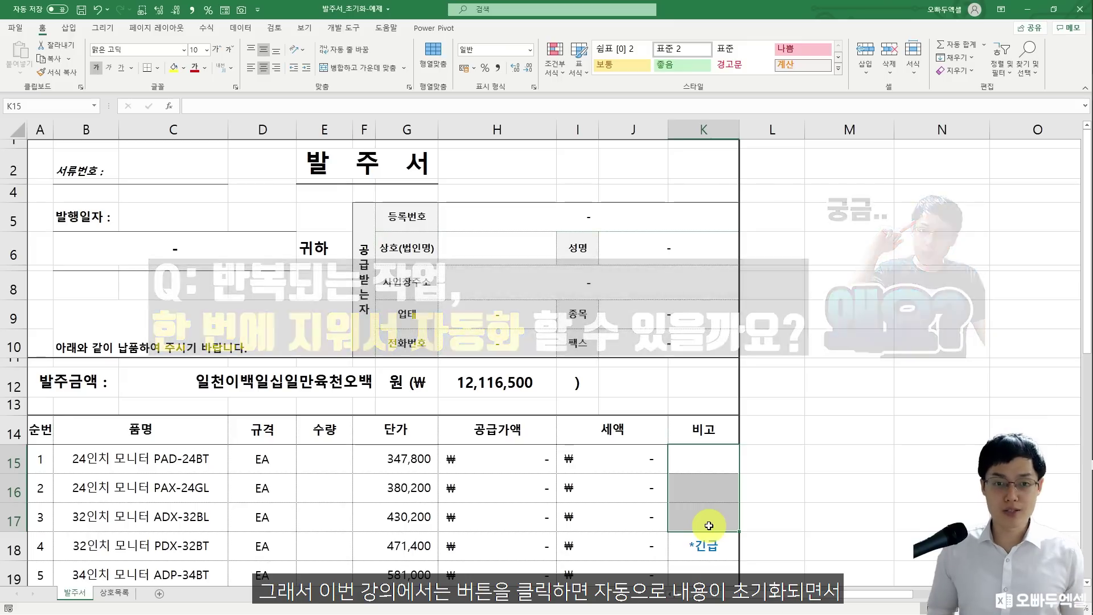
Switch to the completed workbook 발주서_초기화-완성, run its 발주서 초기화 macro, and inspect the required input cells.
key(alt+Tab)
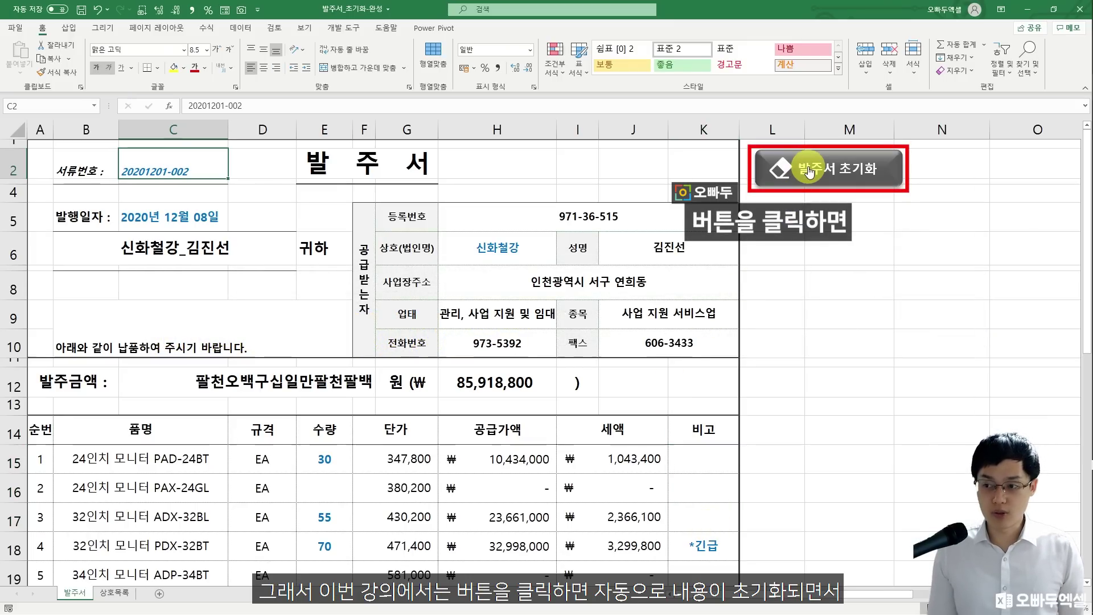
click(778, 168)
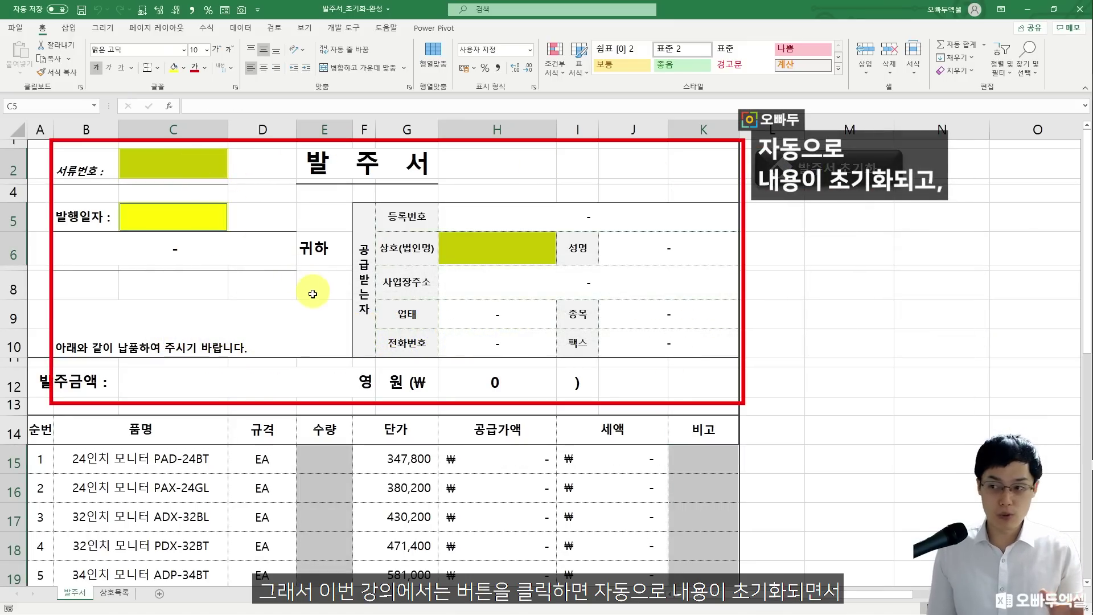
click(187, 166)
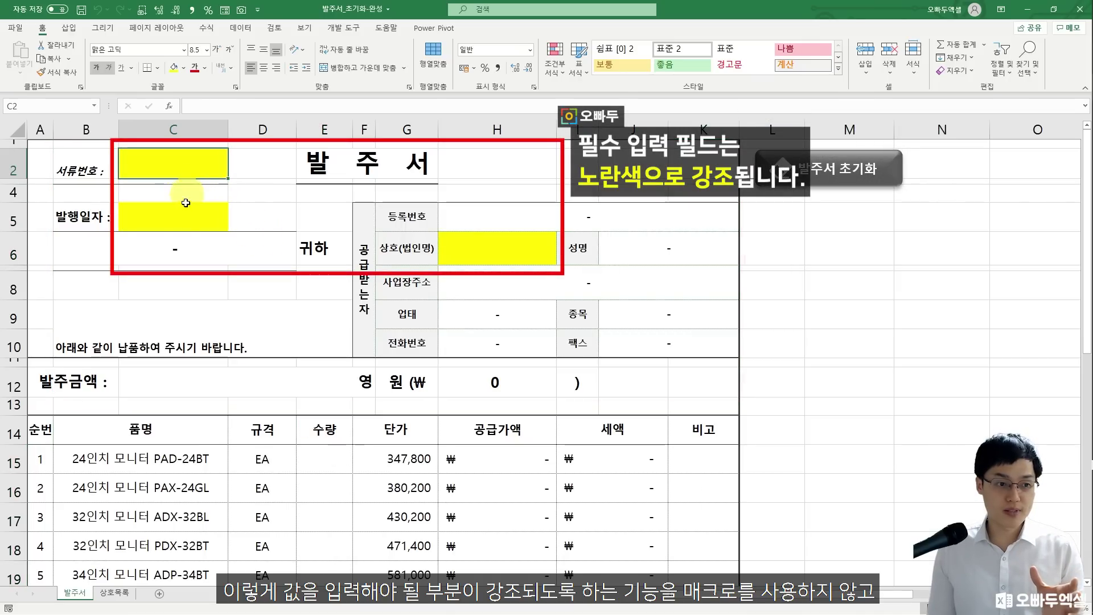
click(184, 219)
click(470, 253)
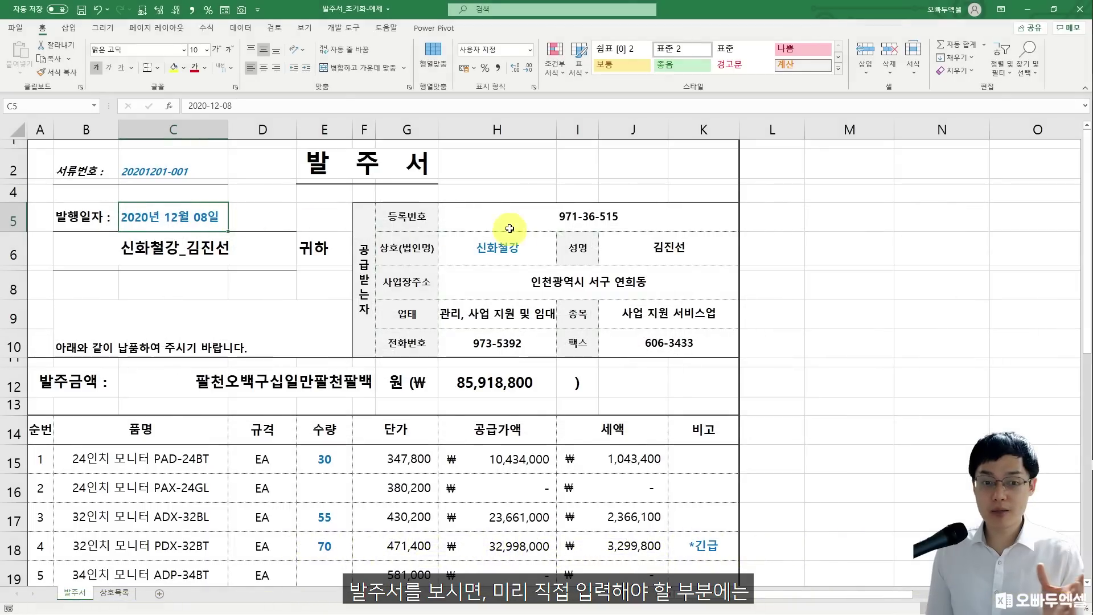
In 발주서_초기화-예제, select C2, C5, H6, E15:E23 and K15:K23 together and name the selection 초기화범위.
click(505, 244)
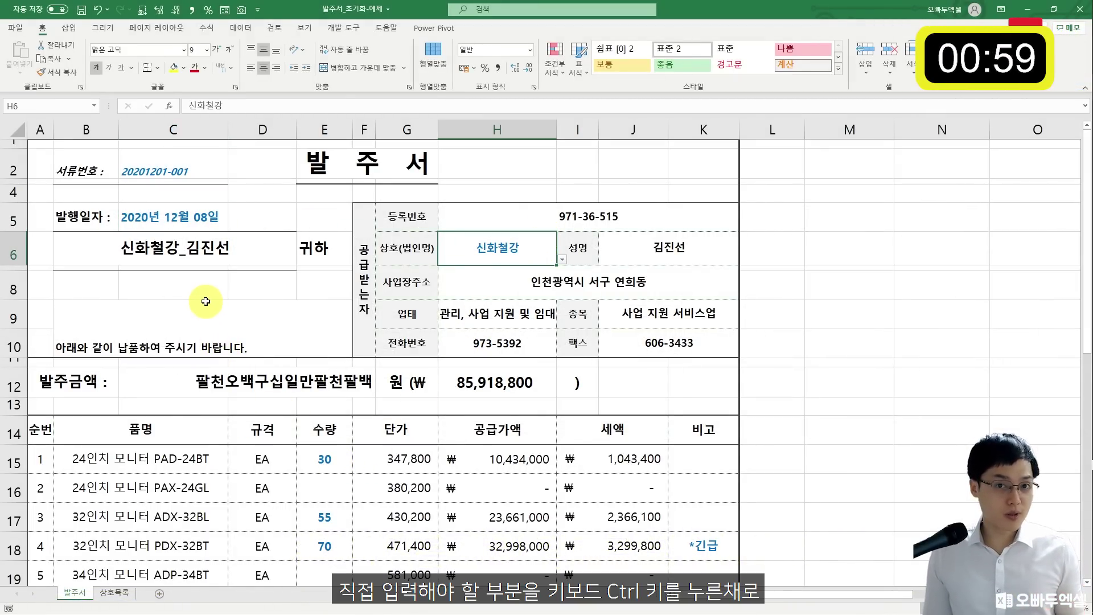
click(182, 170)
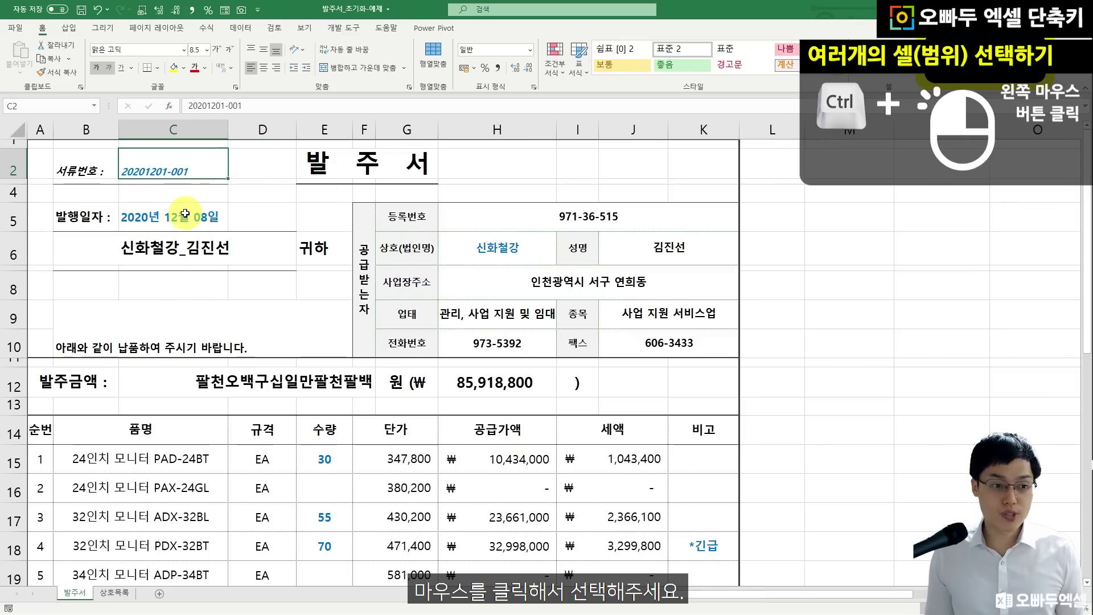
ctrl+click(205, 217)
scroll(505, 249, down, 2)
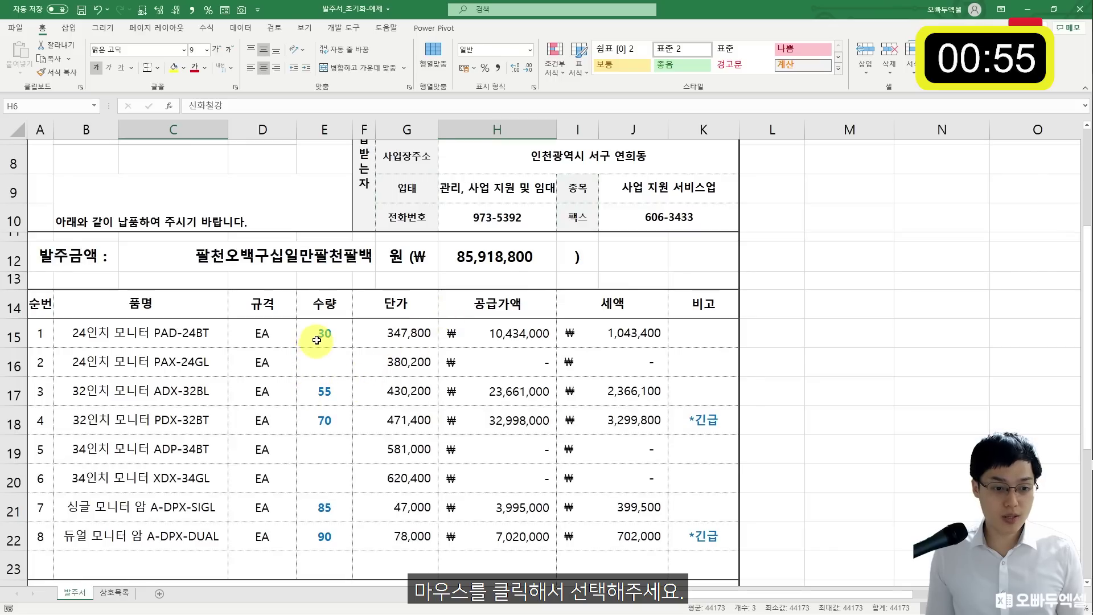
drag(318, 335, 316, 566)
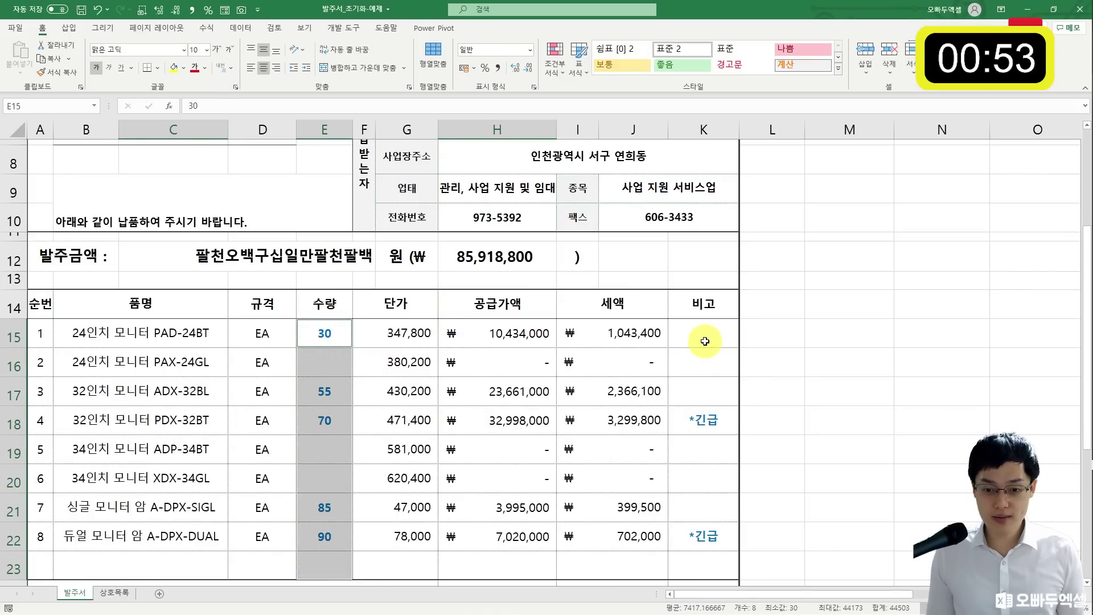
ctrl+drag(702, 342, 698, 569)
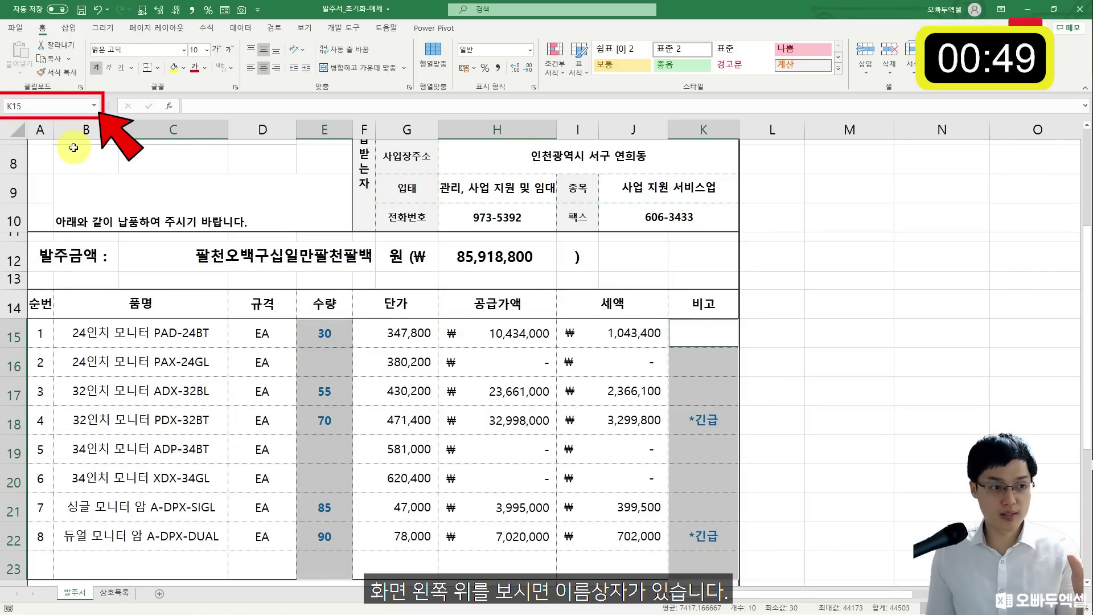
click(66, 107)
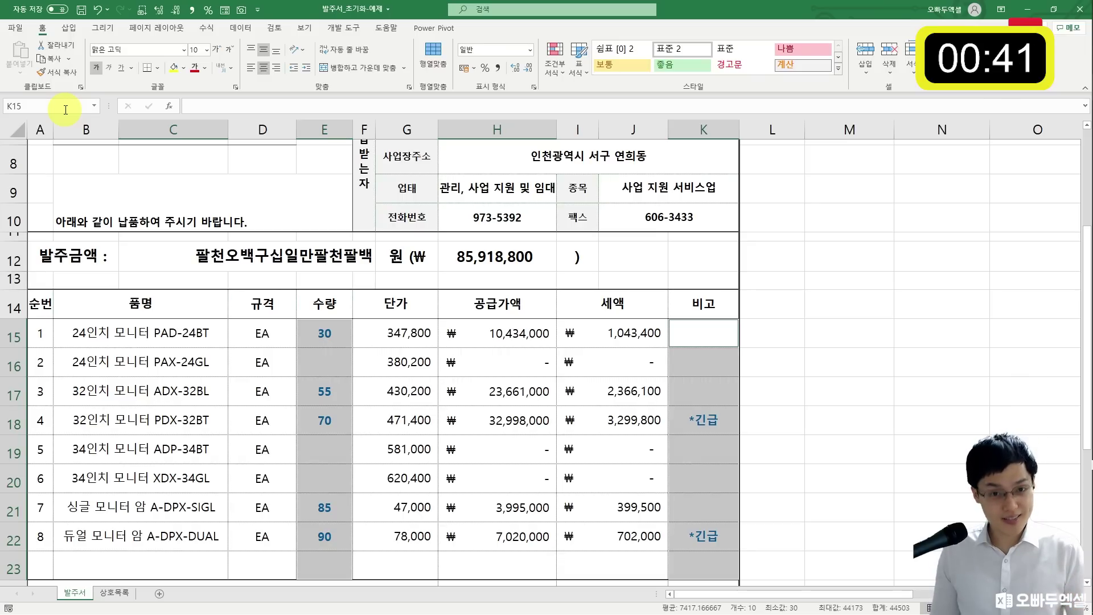
Deselect the cells, use Go To to select the named range 초기화범위, and clear its contents.
scroll(205, 244, up, 2)
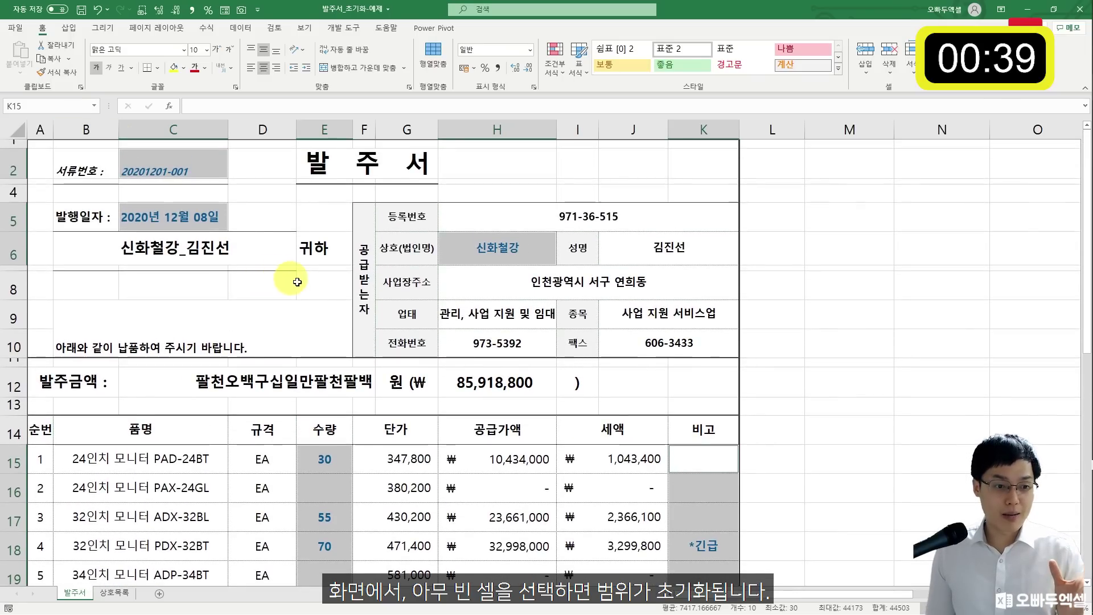
click(313, 286)
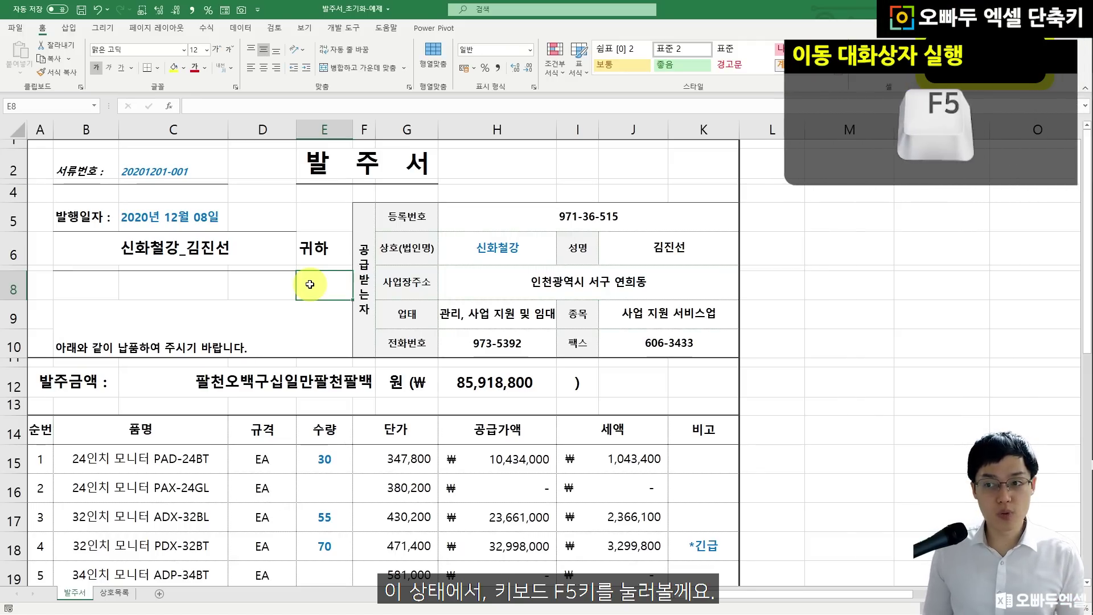
key(F5)
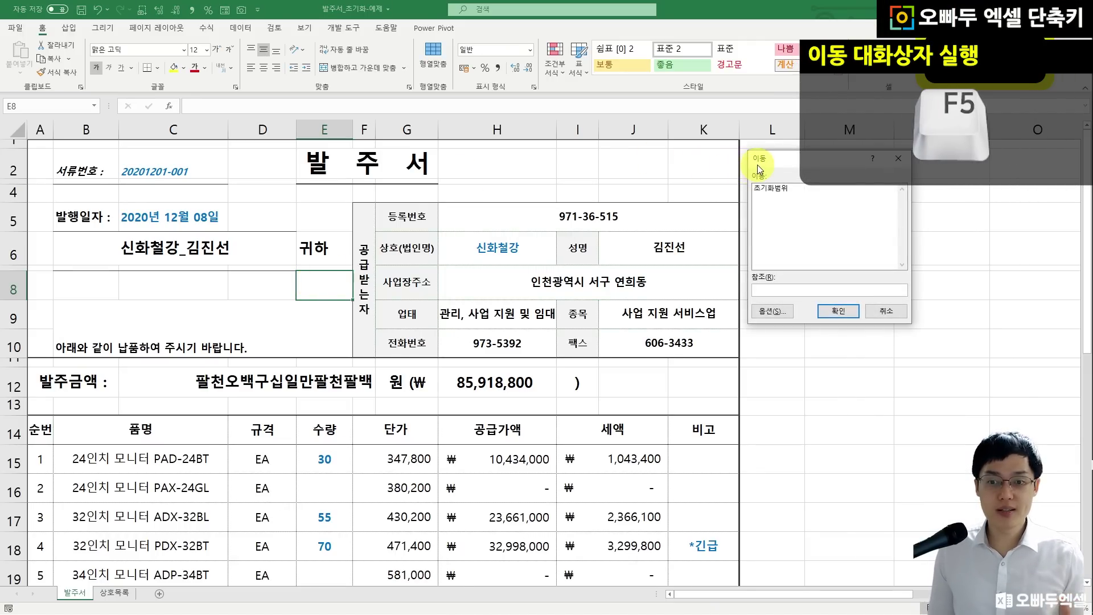
drag(764, 159, 522, 127)
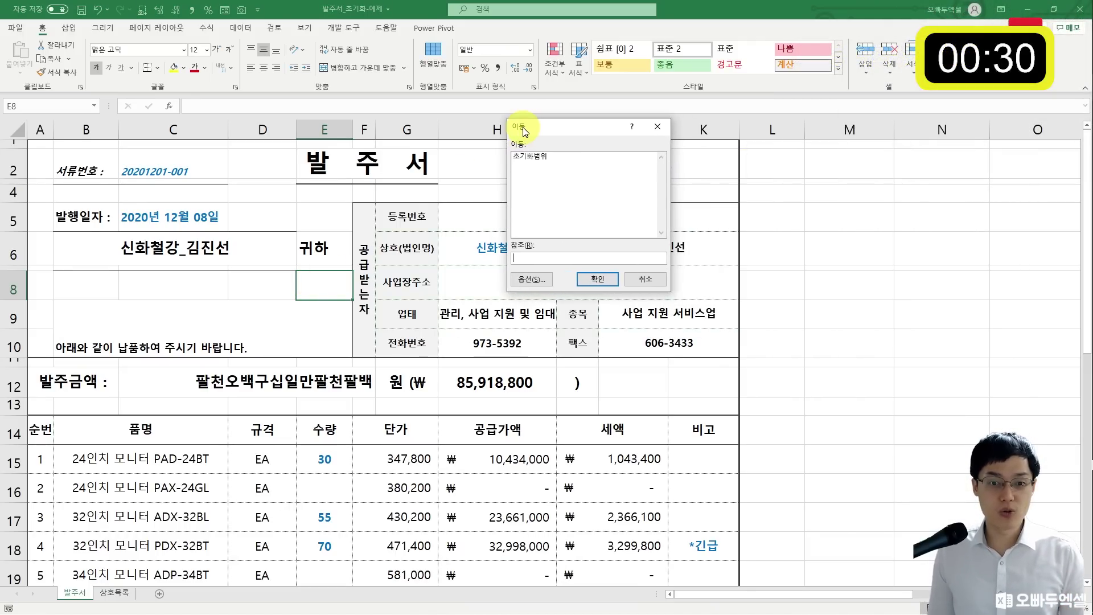
click(528, 156)
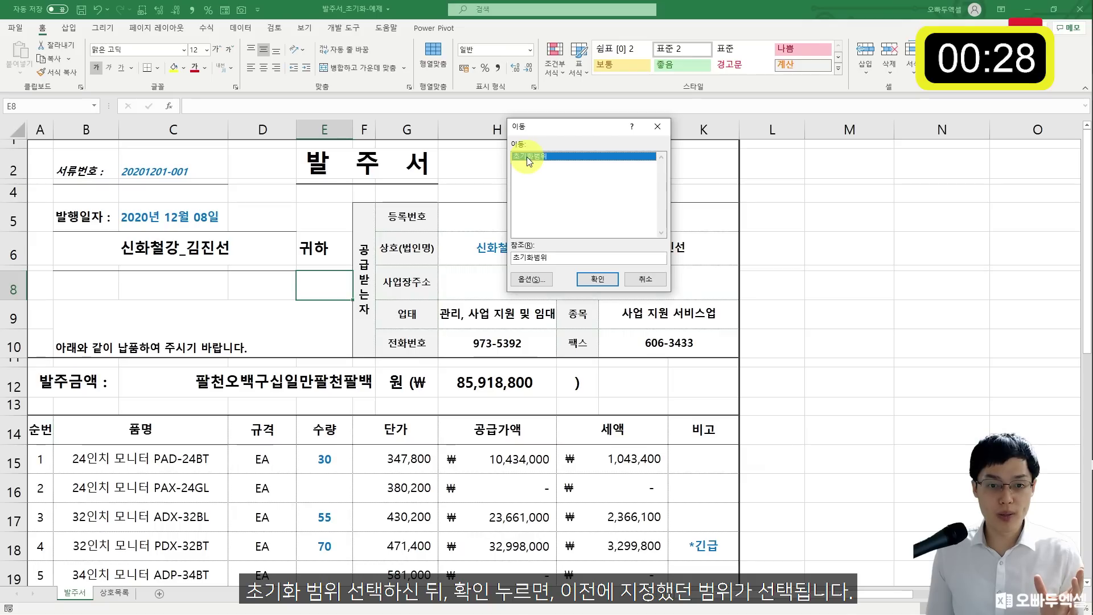
click(597, 279)
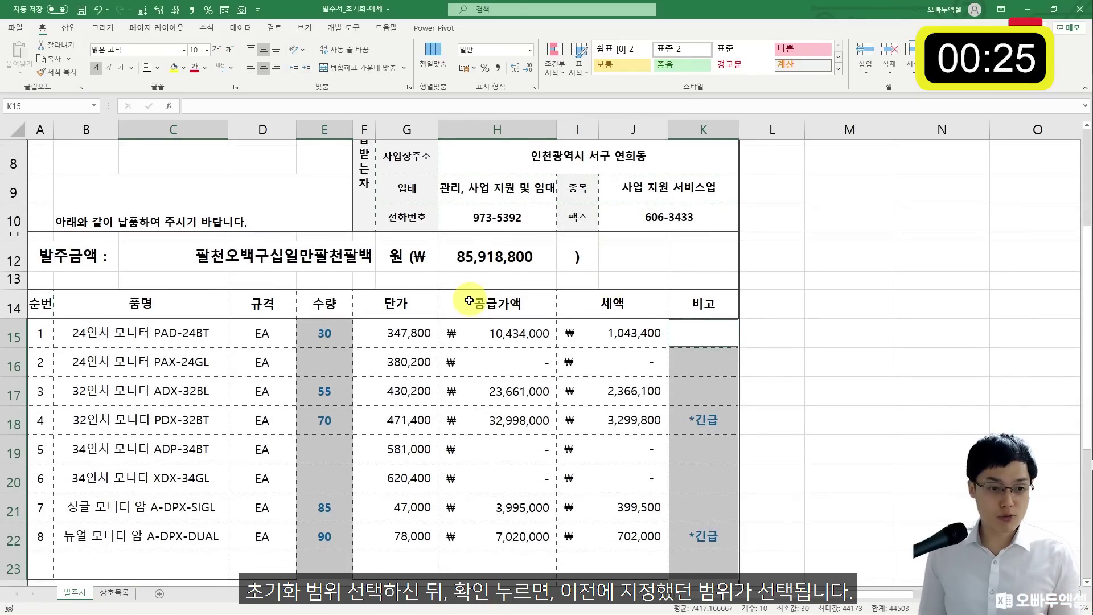
scroll(439, 288, up, 1)
scroll(438, 318, up, 1)
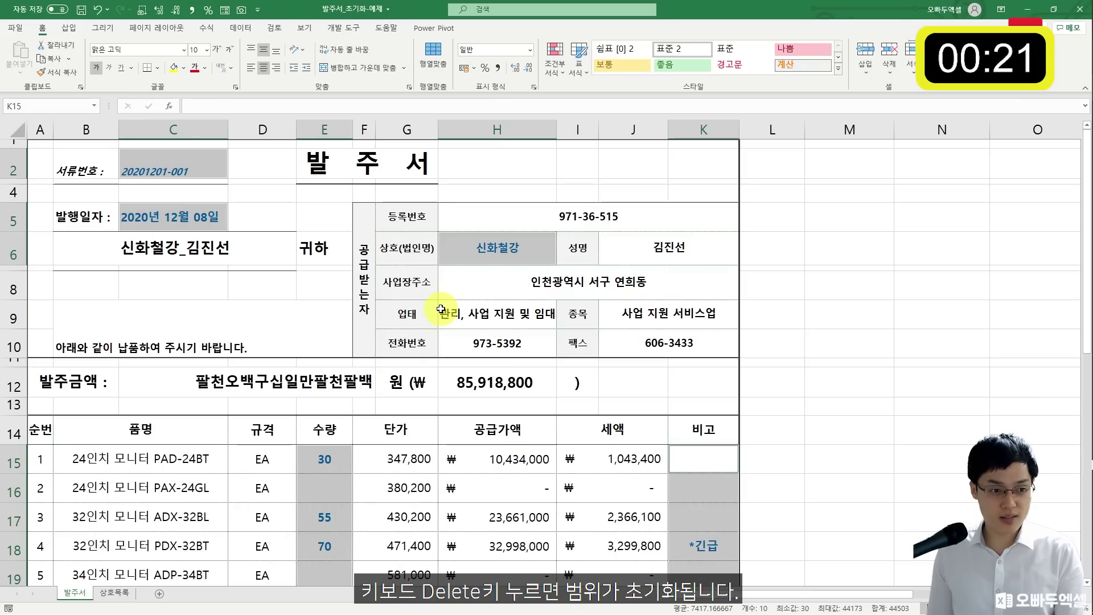
key(Delete)
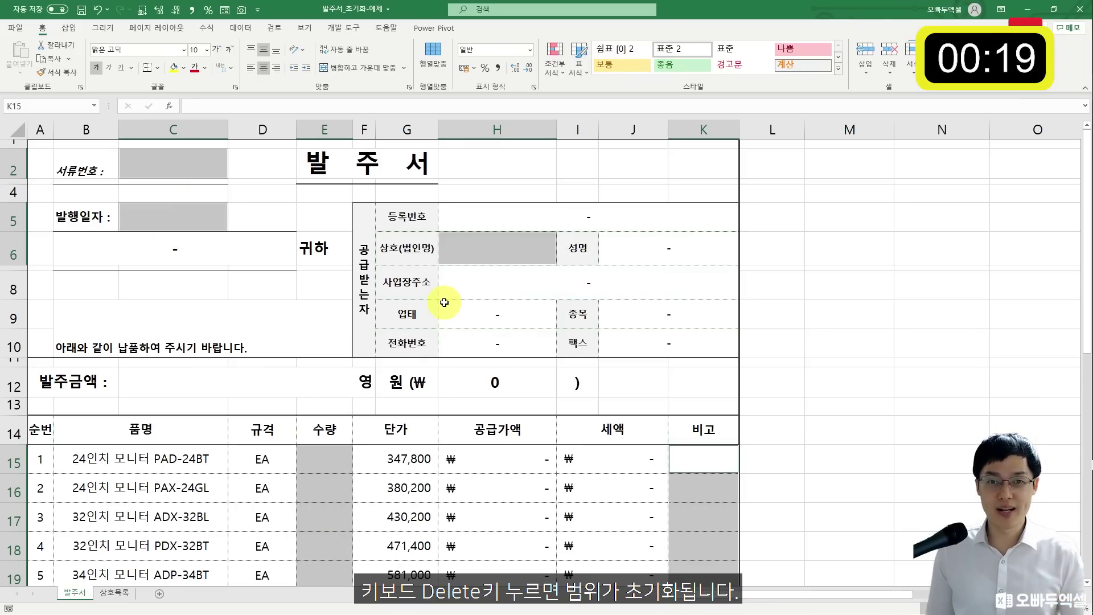
Fill in a new document number, the issue date 12/9 and the company name 한국경제TV in the order form header.
click(163, 166)
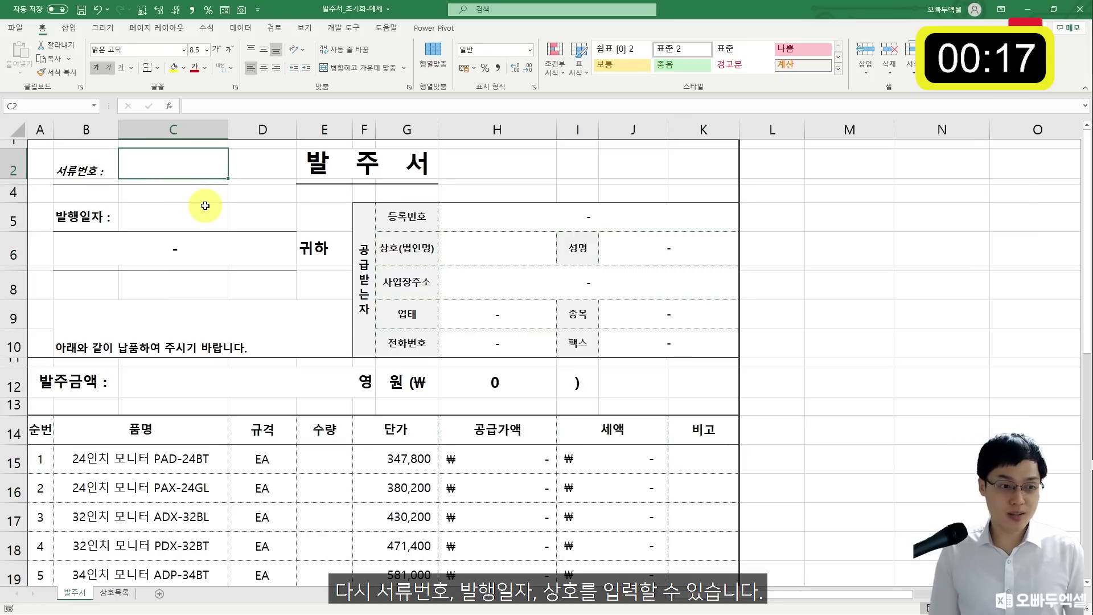
text(20201208-001)
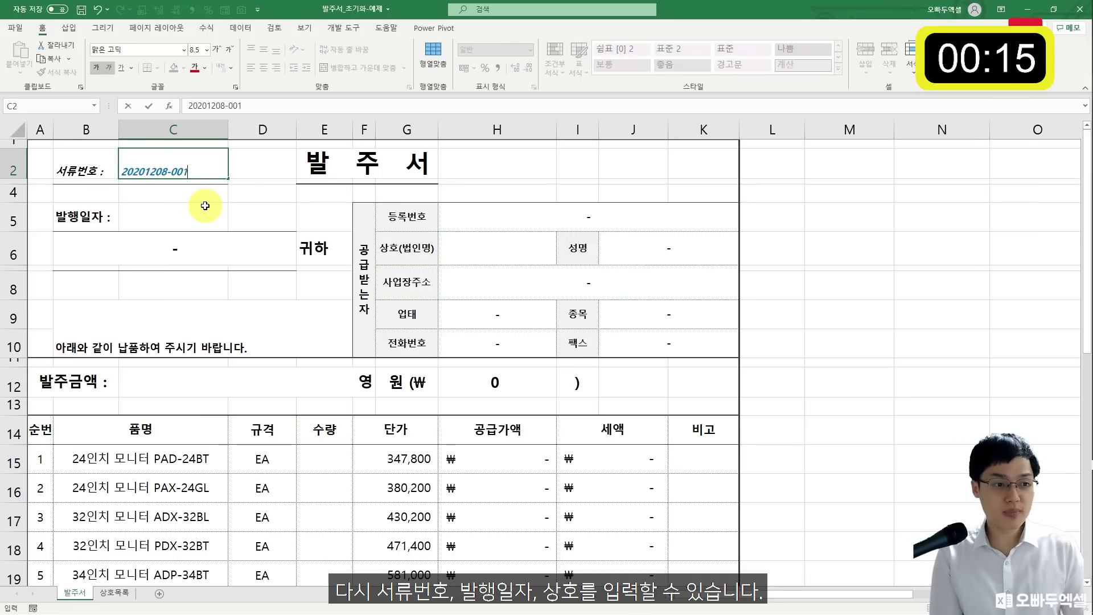
click(205, 205)
text(12/9)
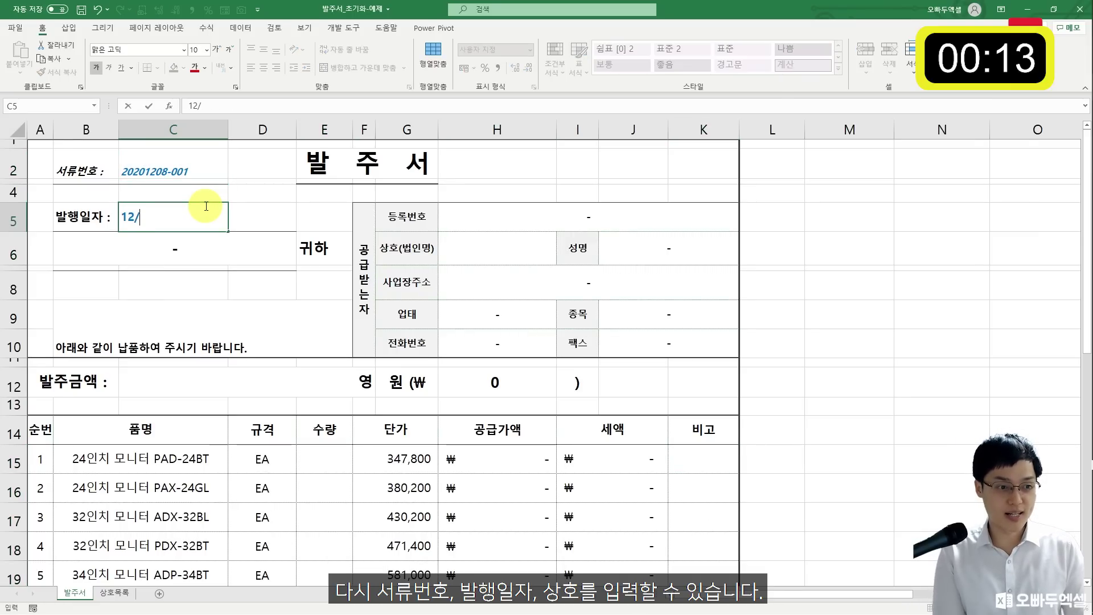
key(Return)
click(446, 240)
key(alt+Down)
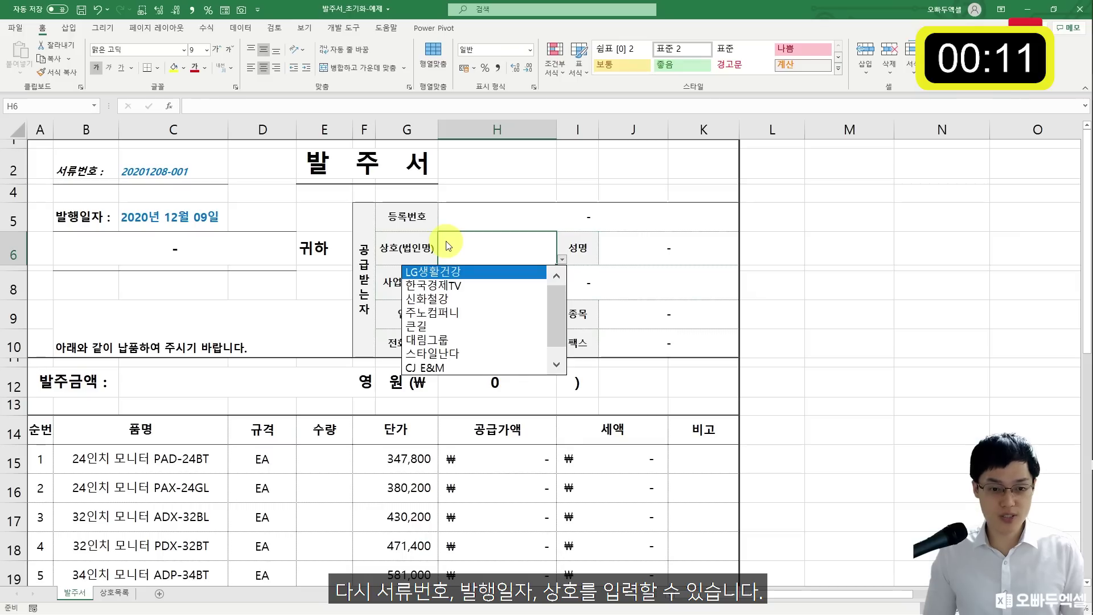
key(Return)
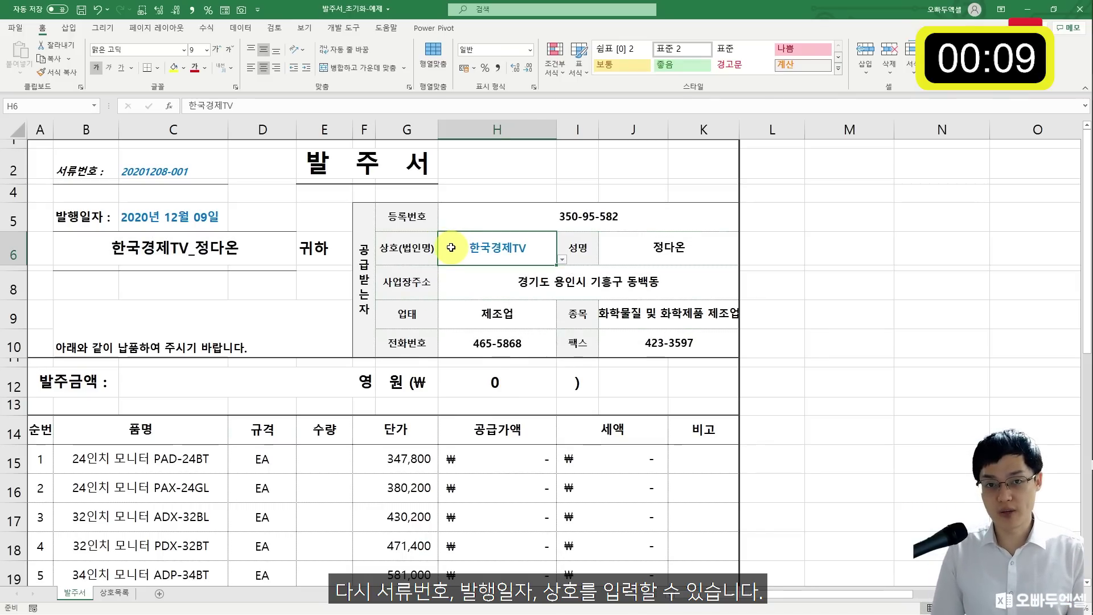
Go to the named range 초기화범위 again and clear the newly entered header values.
key(F5)
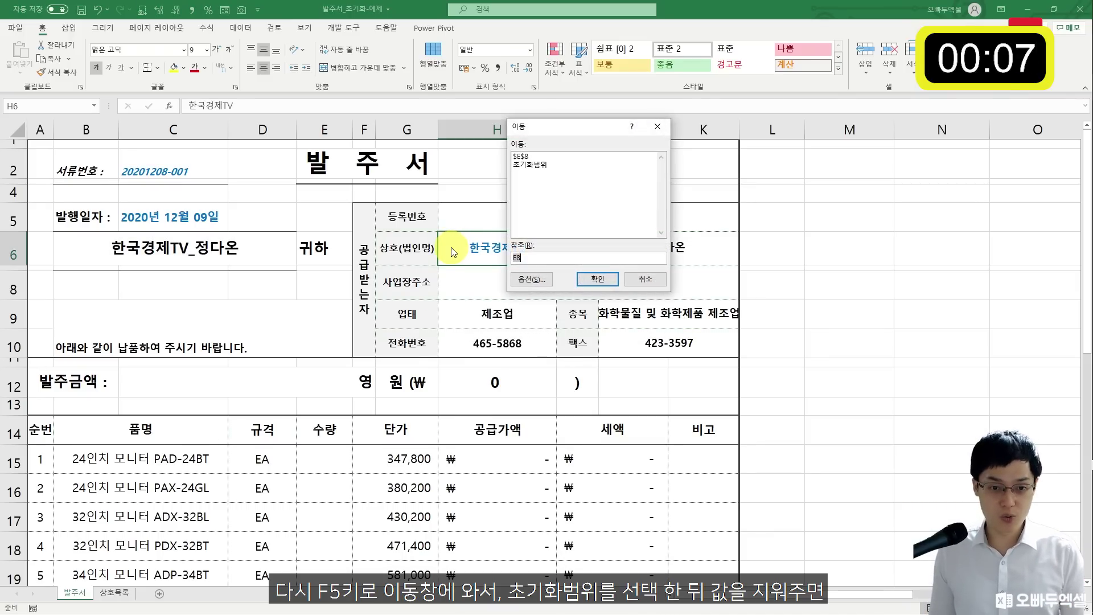
click(535, 164)
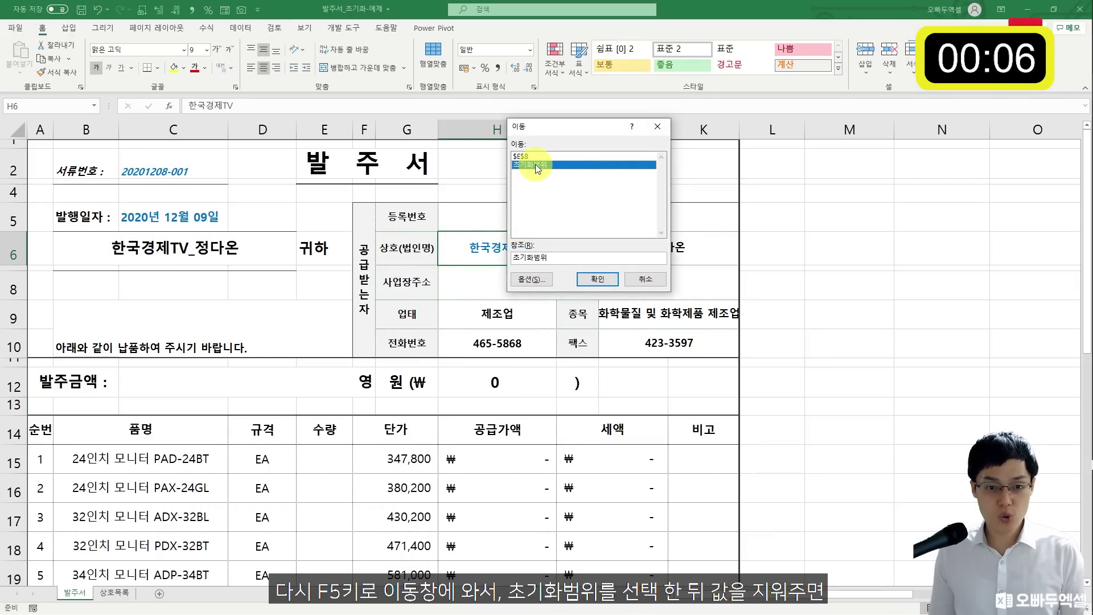
click(597, 279)
key(Delete)
key(Delete)
scroll(594, 289, up, 1)
click(593, 290)
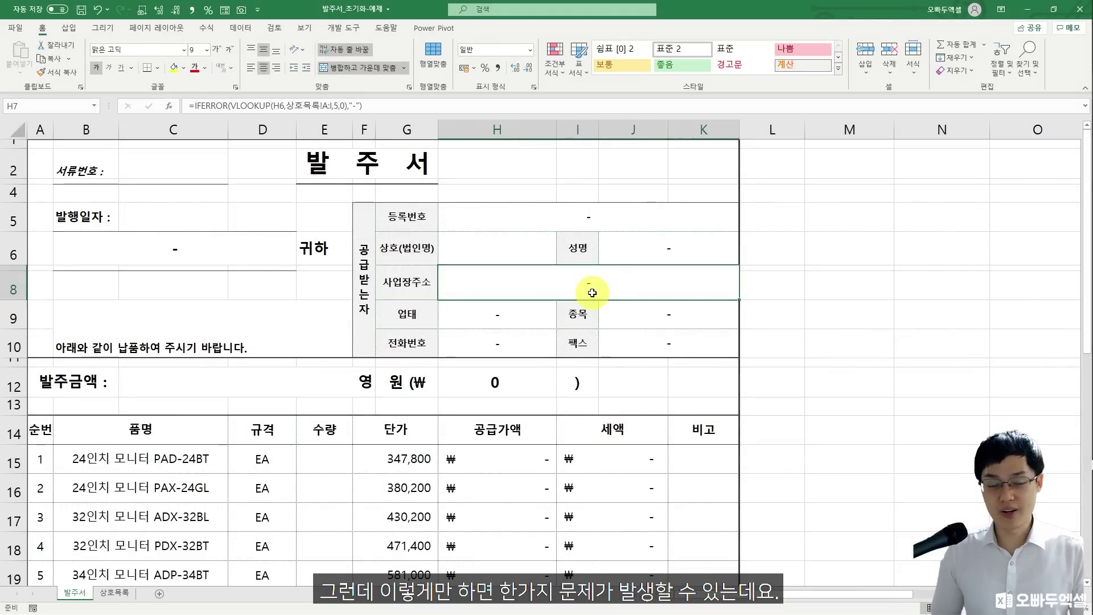
click(188, 166)
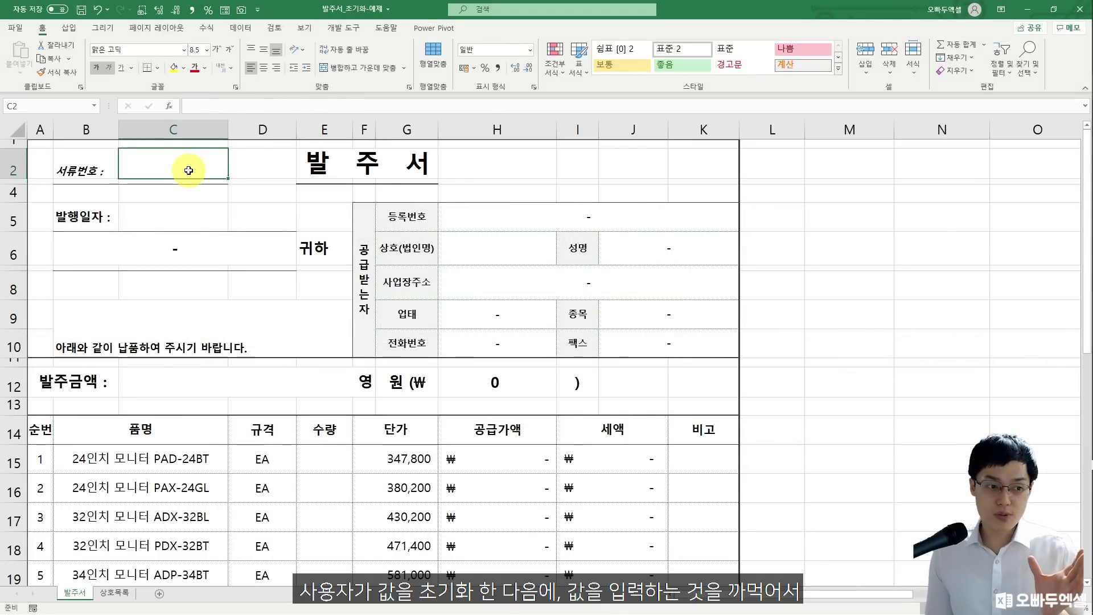
click(184, 216)
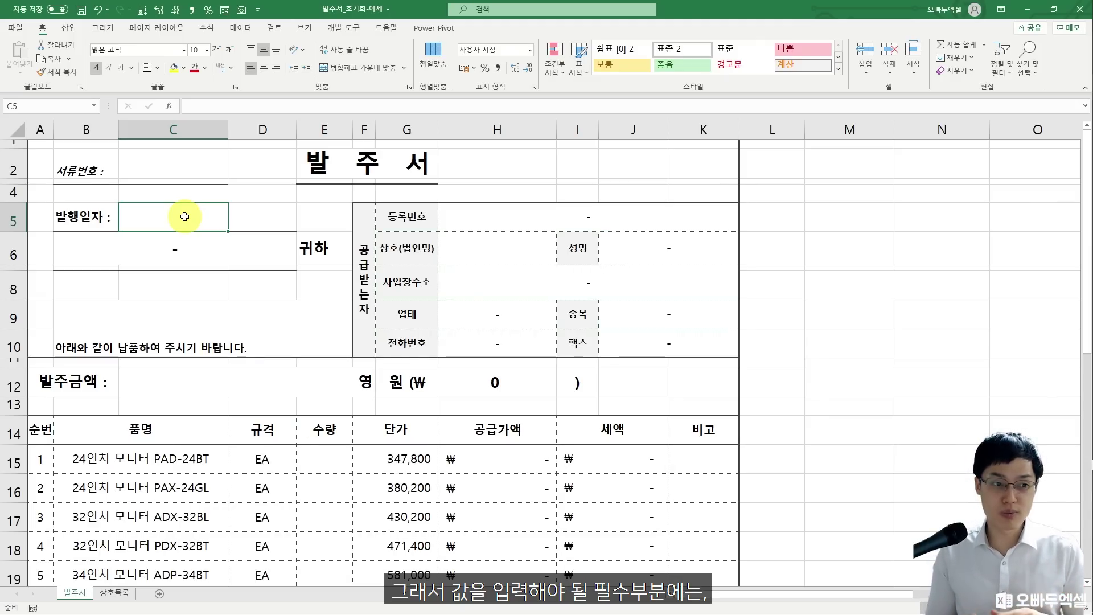
click(204, 171)
click(193, 215)
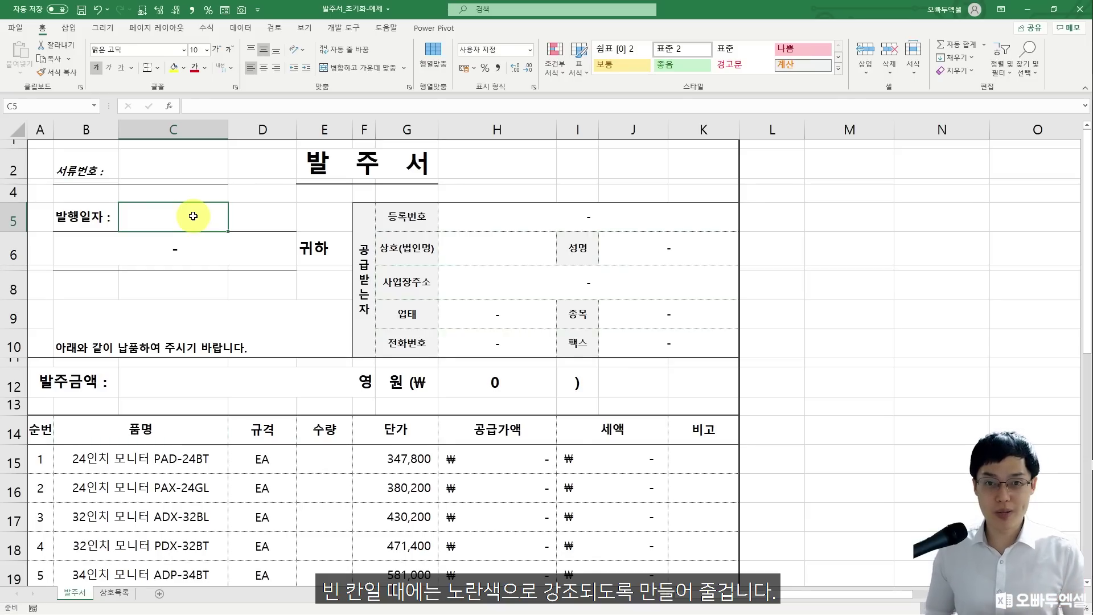
Start a new conditional formatting rule for cells C2, C5 and H6 that formats only cells containing 빈 셀 (blanks).
click(189, 167)
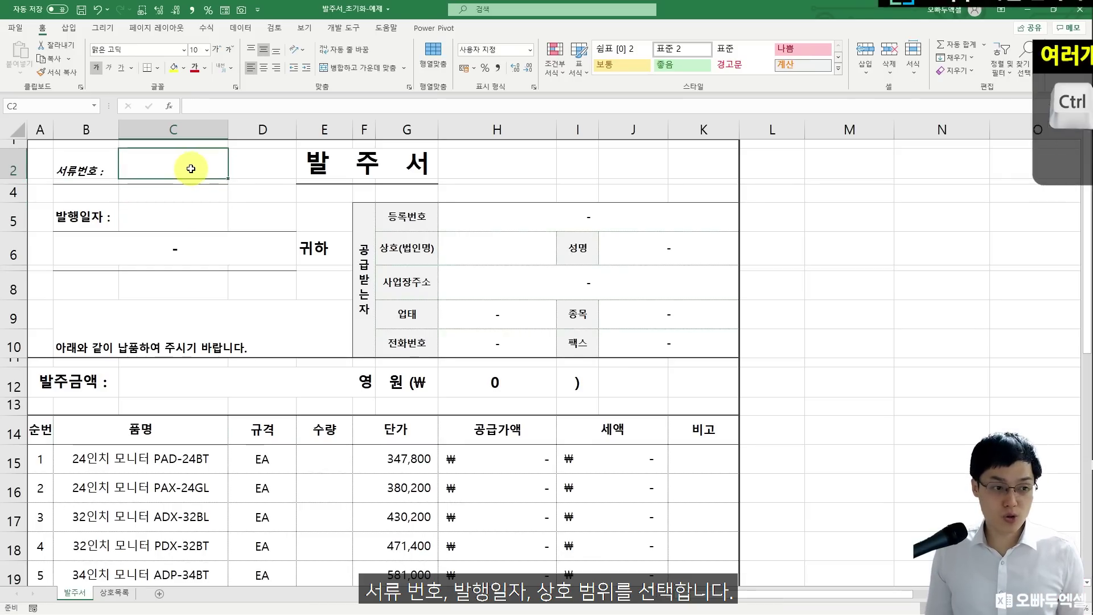
ctrl+click(177, 225)
ctrl+click(498, 253)
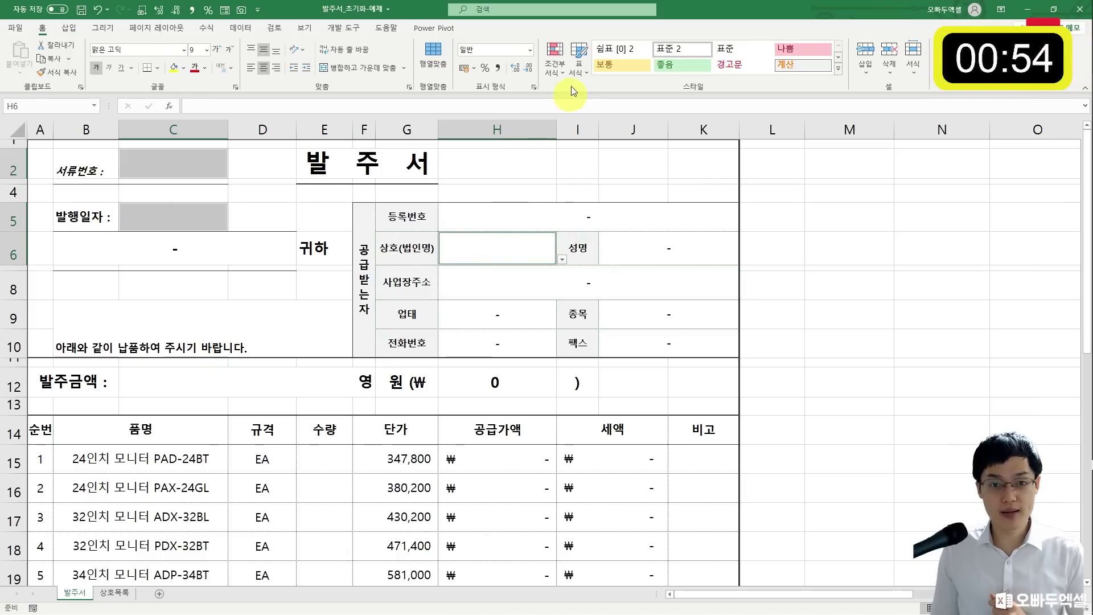
click(558, 75)
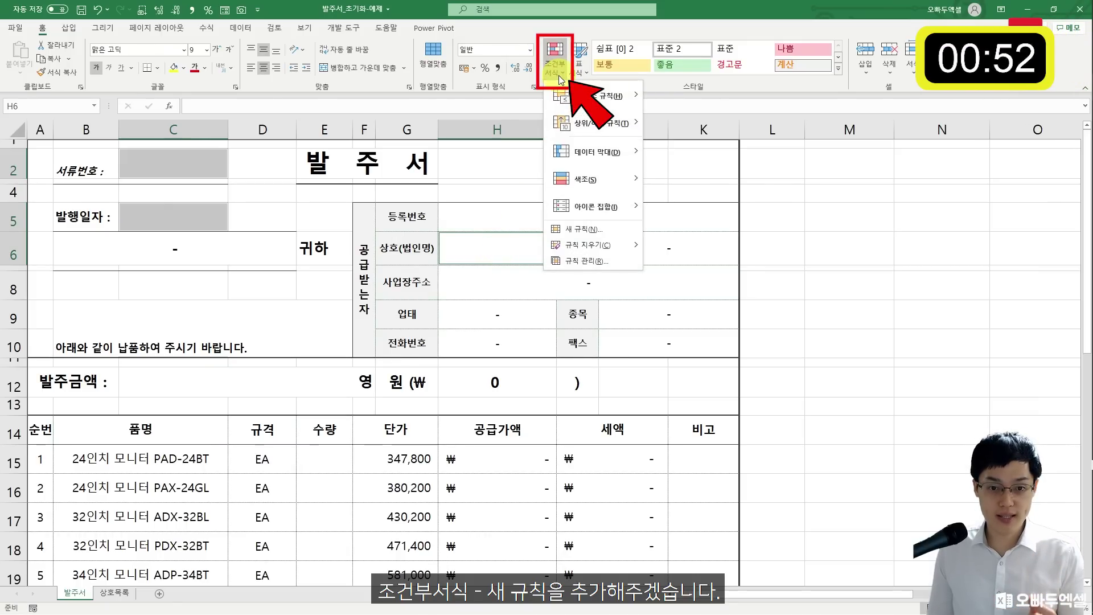
click(569, 232)
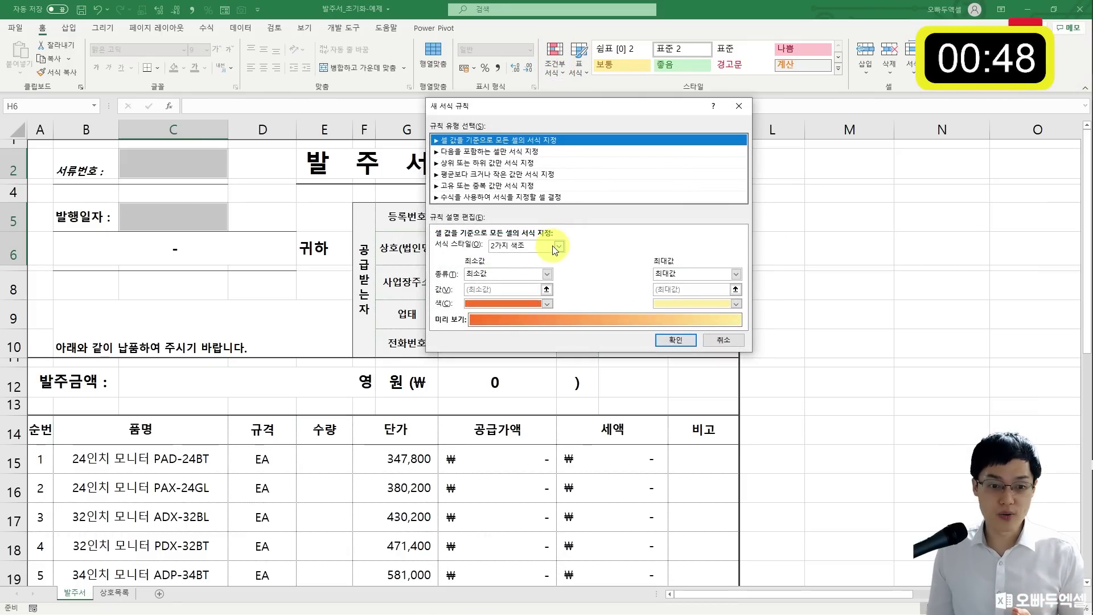
click(510, 151)
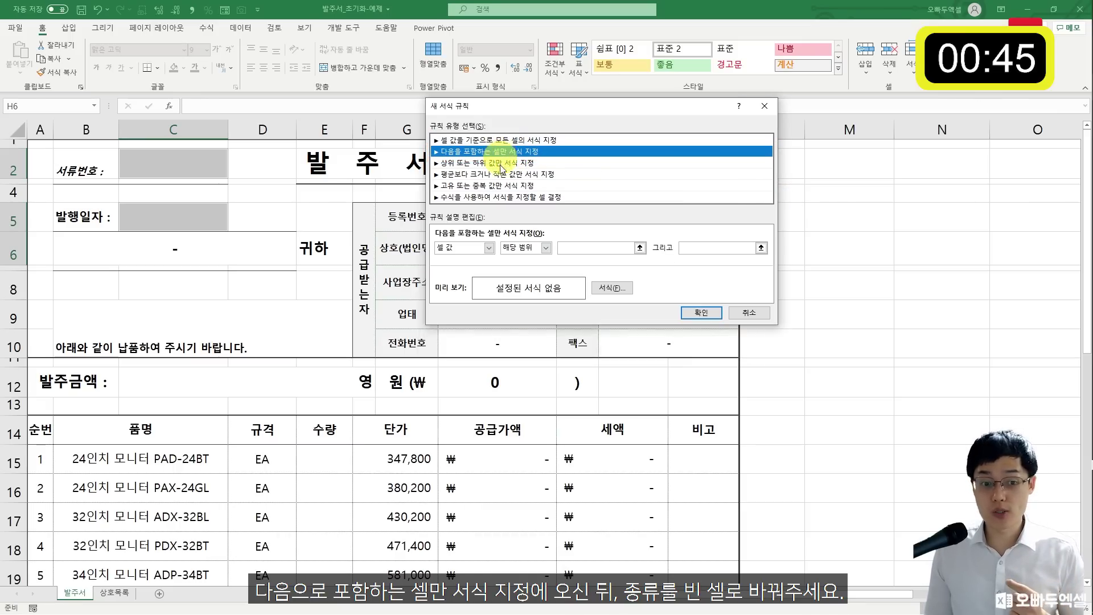
click(491, 245)
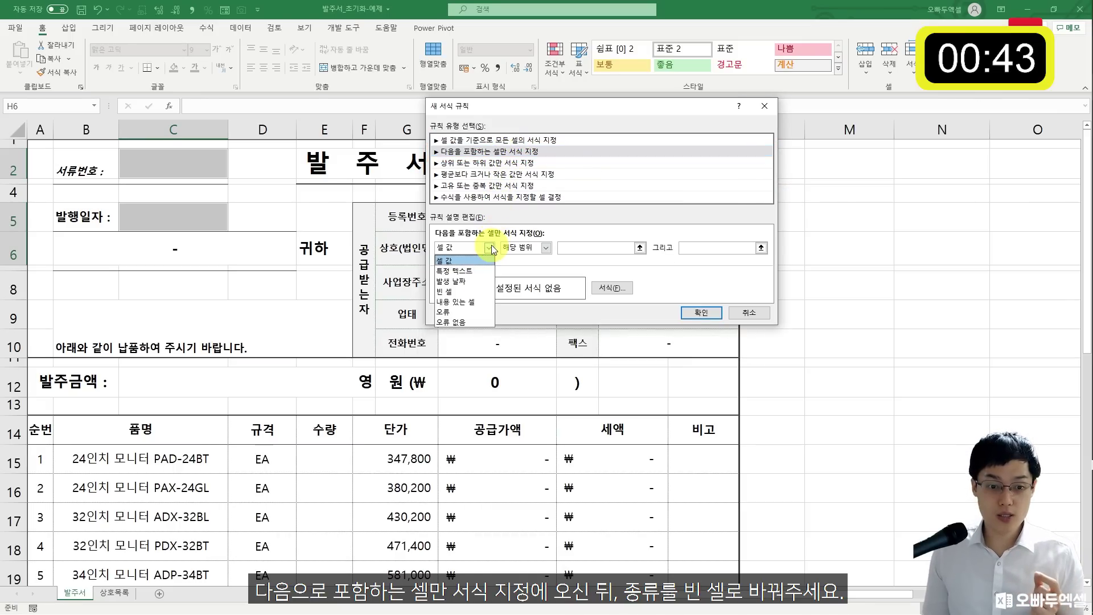
click(460, 292)
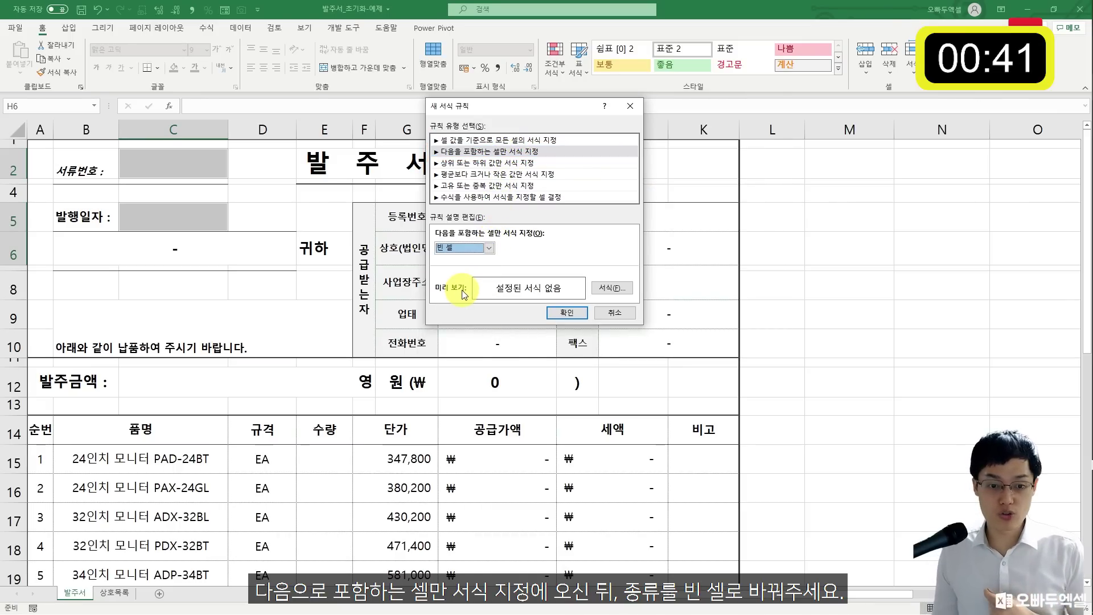
Give the blank-cell rule a yellow fill, apply it to the selected header cells, and deselect them.
click(601, 291)
click(552, 66)
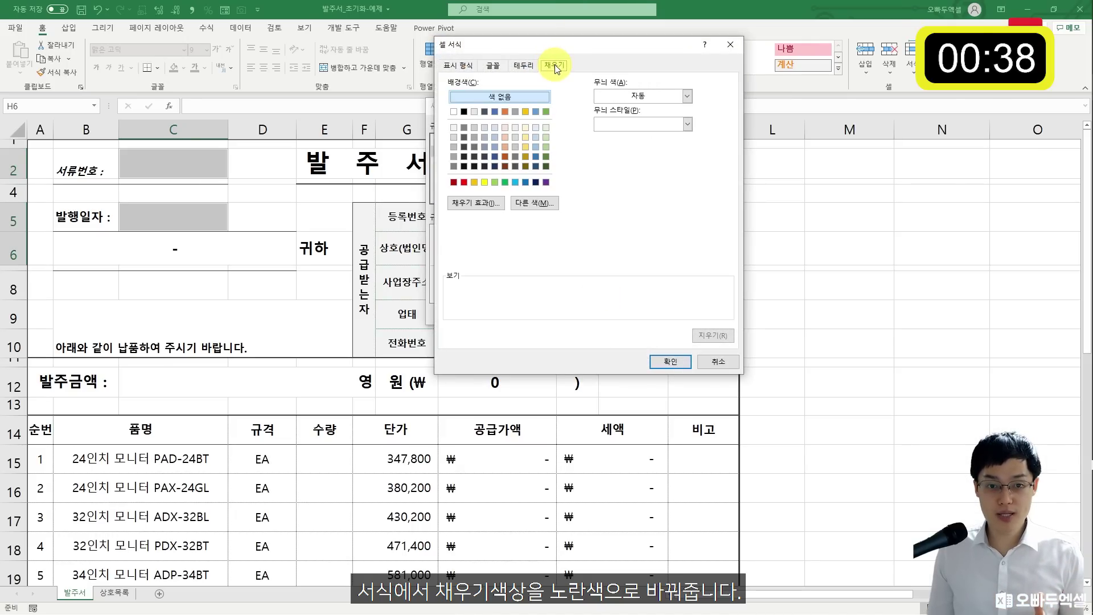
click(484, 182)
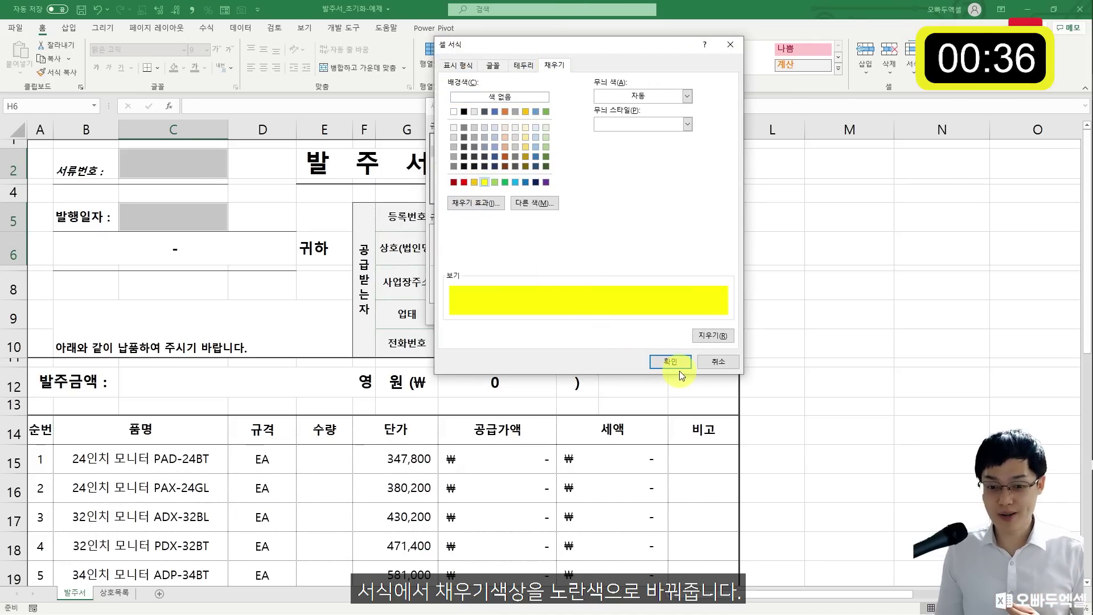
click(674, 364)
click(579, 315)
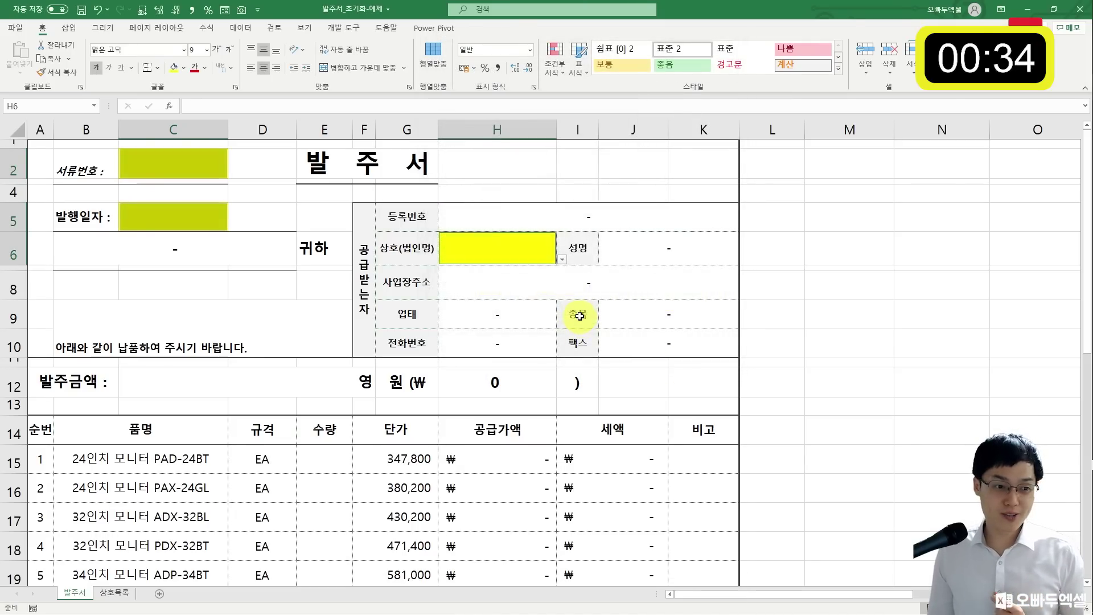
click(541, 313)
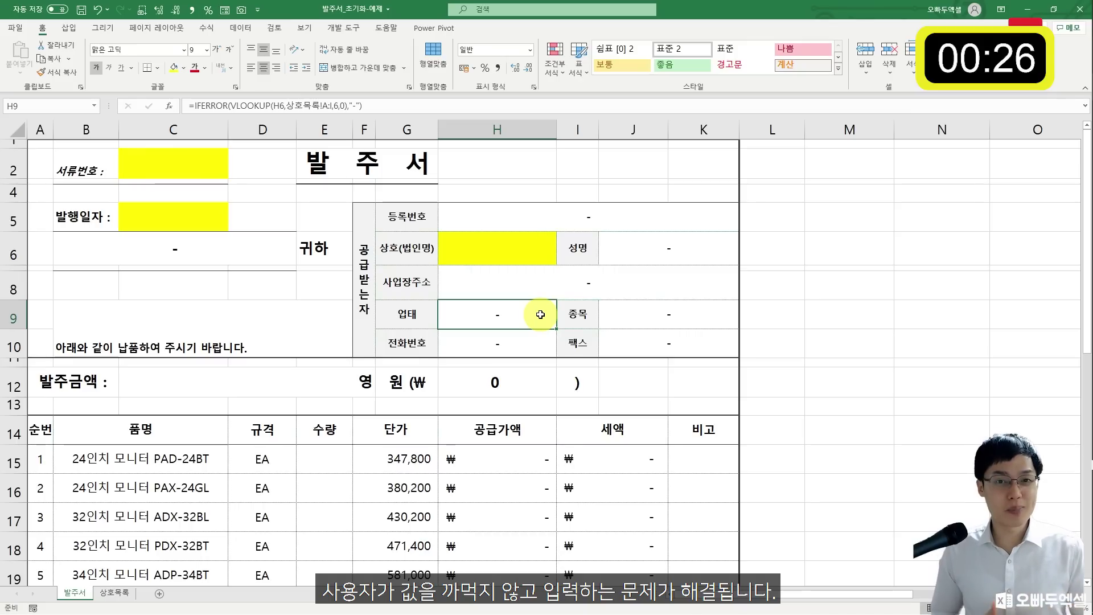
Fill in the document number, enter 12/8 as the issue date and choose LG생활건강 as the company name.
click(210, 168)
text(2020)
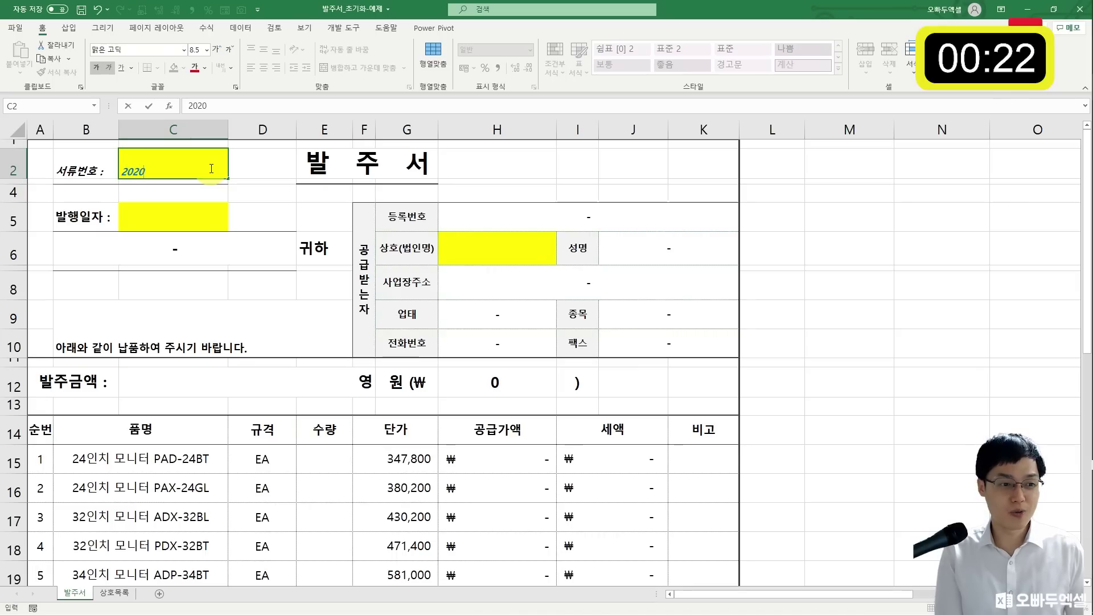
text(0108-)
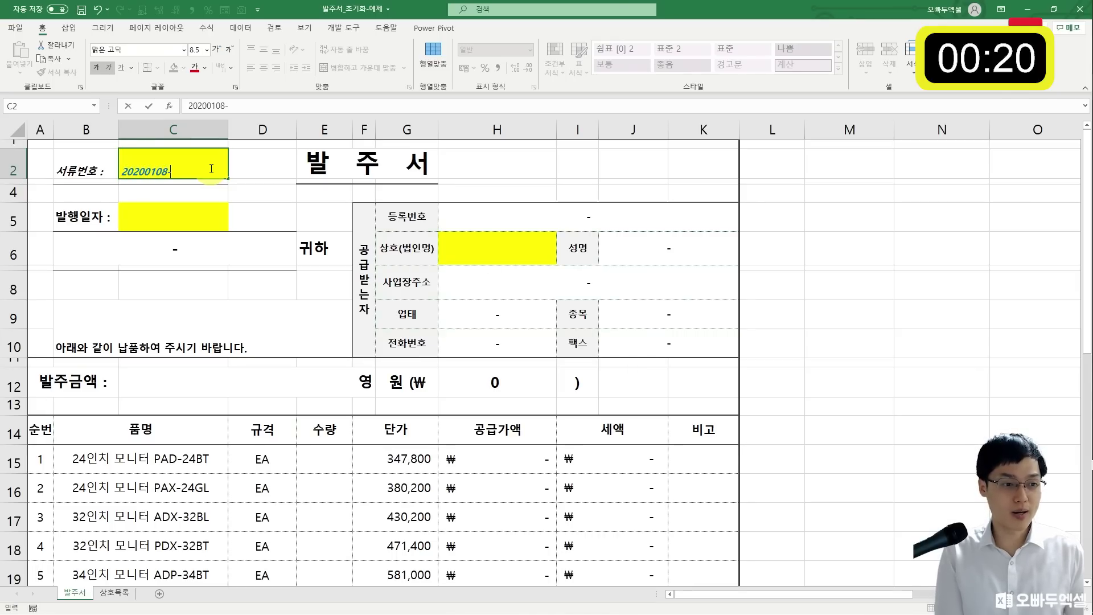
text(001)
key(Return)
click(211, 221)
text(12/)
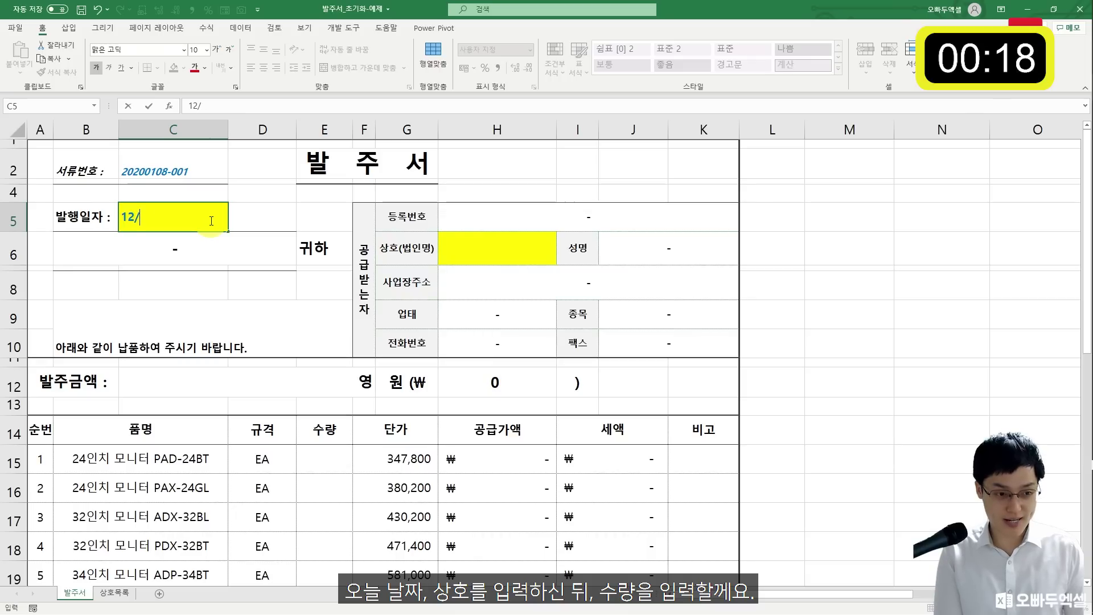
text(8)
key(Return)
click(514, 248)
key(alt+Down)
key(Return)
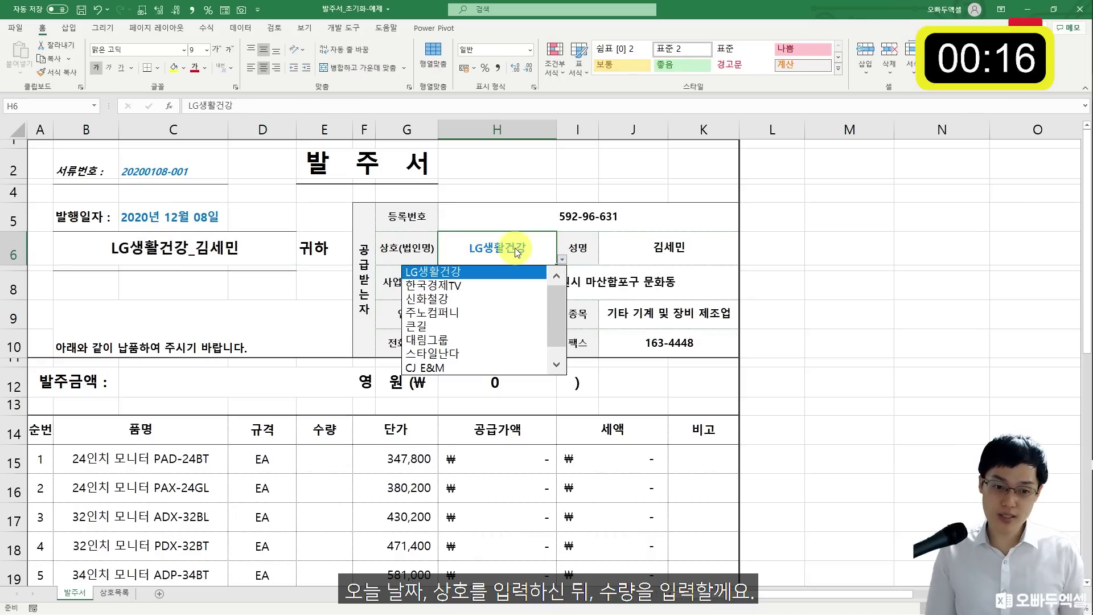
key(Return)
Enter quantity 1 for item 1 and quantity 2 for item 3, and add the remark 긴급! to item 1.
click(325, 459)
text(1)
click(325, 517)
text(2)
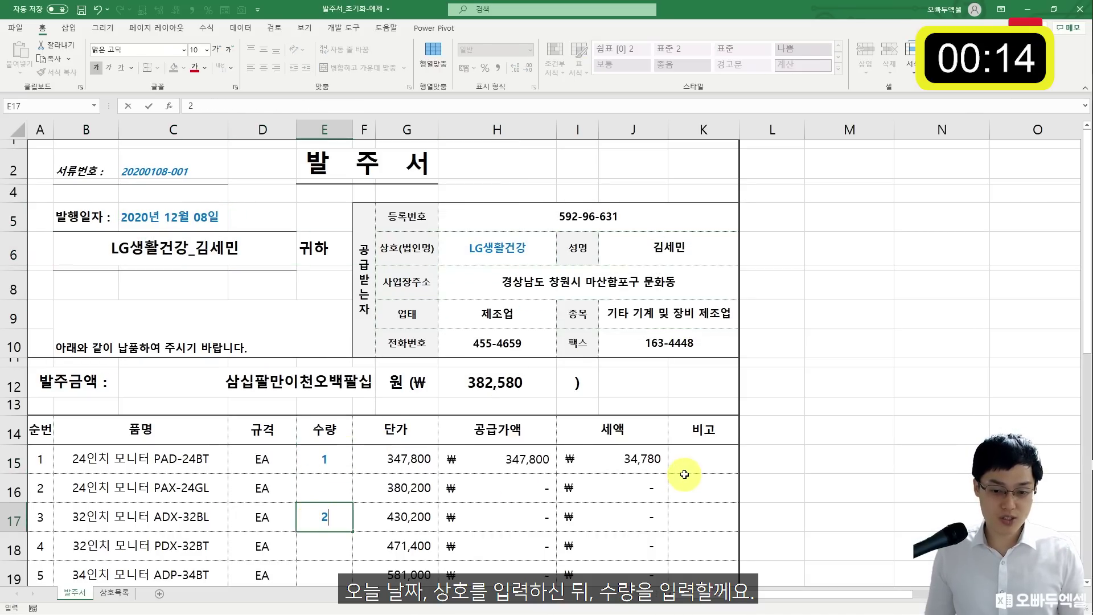
click(688, 464)
text(기)
text(급)
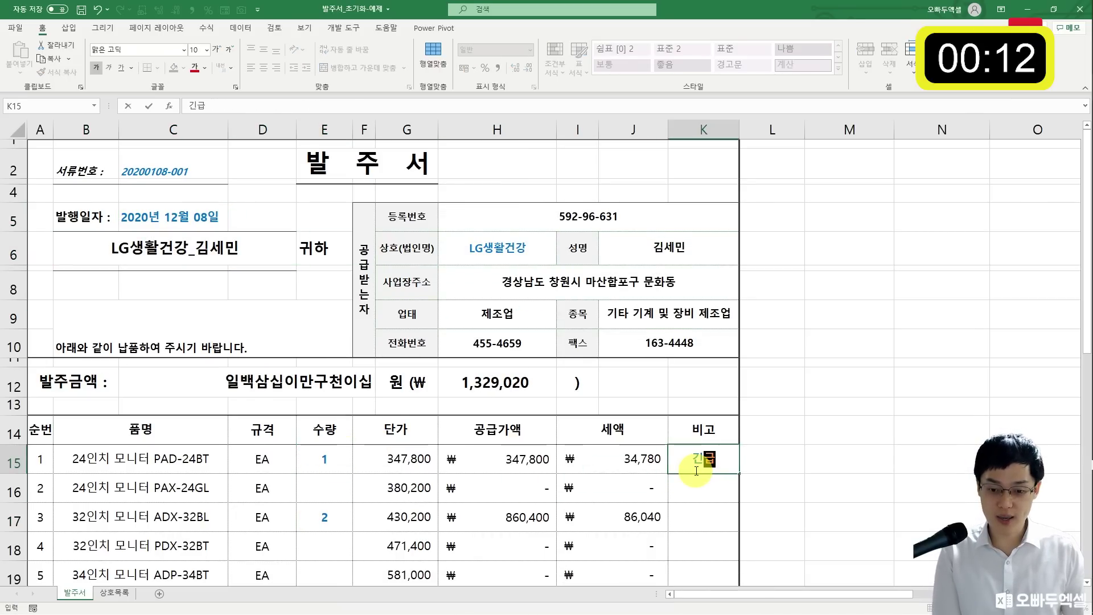
text(!)
key(Return)
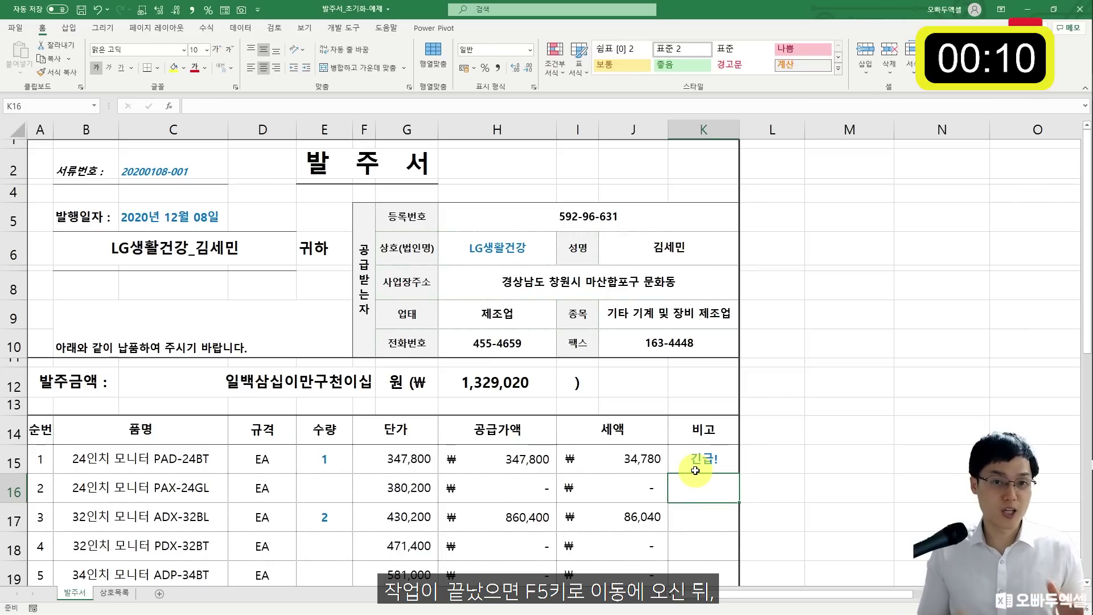
Go to the named range 초기화범위, clear its contents, and select the empty document number cell C2.
key(F5)
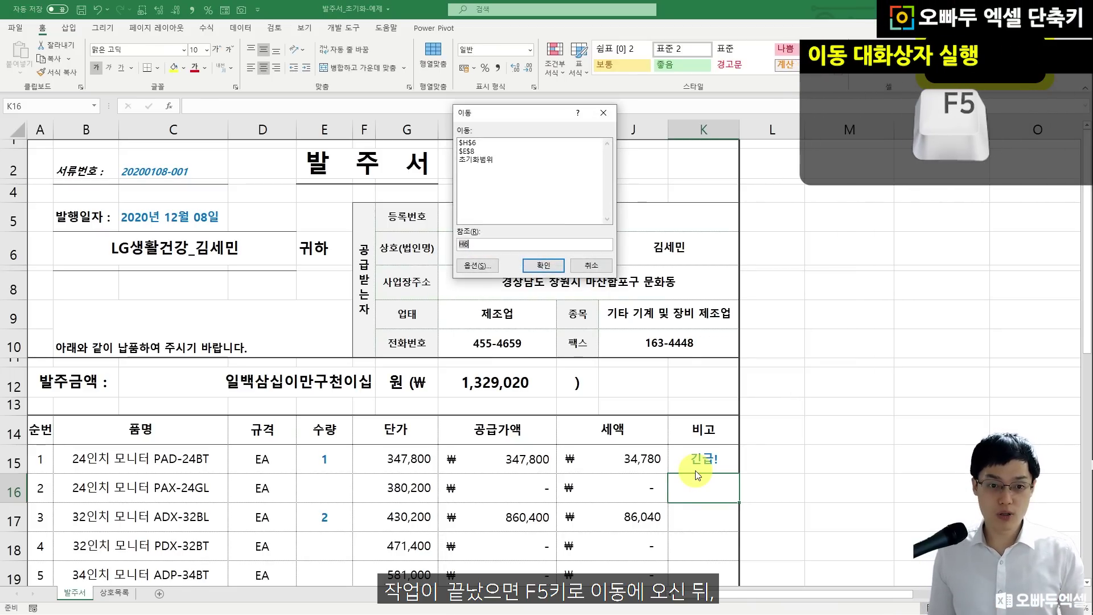
click(477, 160)
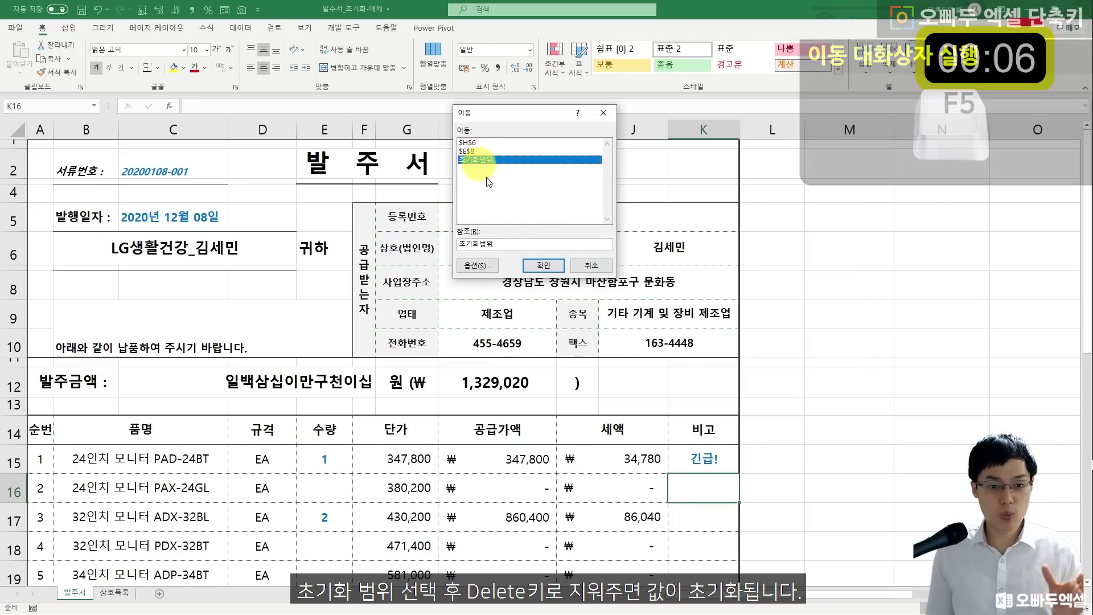
click(531, 264)
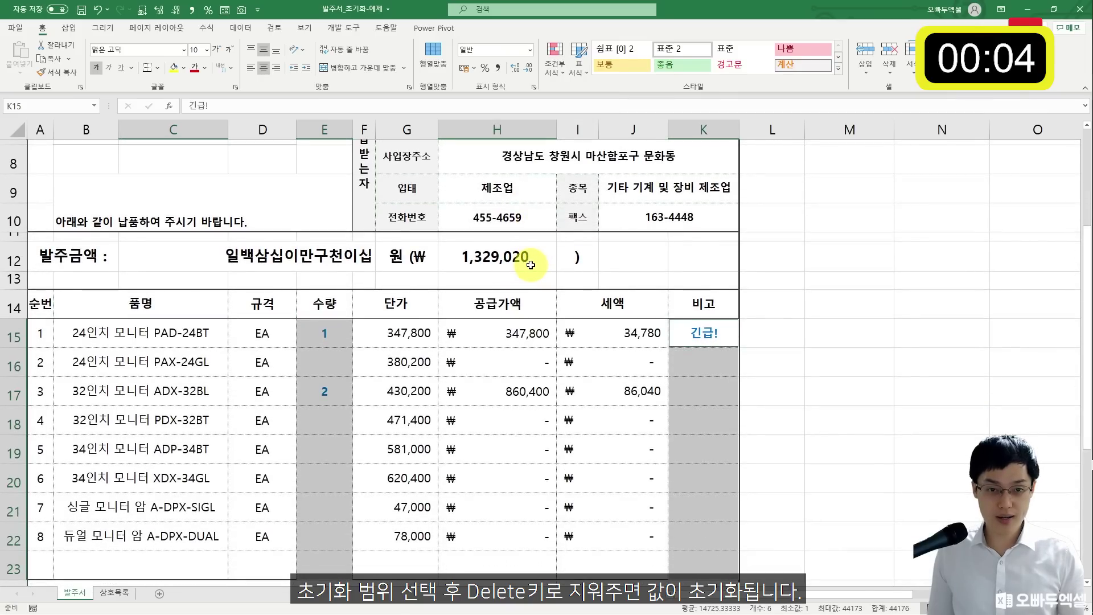
key(Delete)
scroll(526, 274, up, 3)
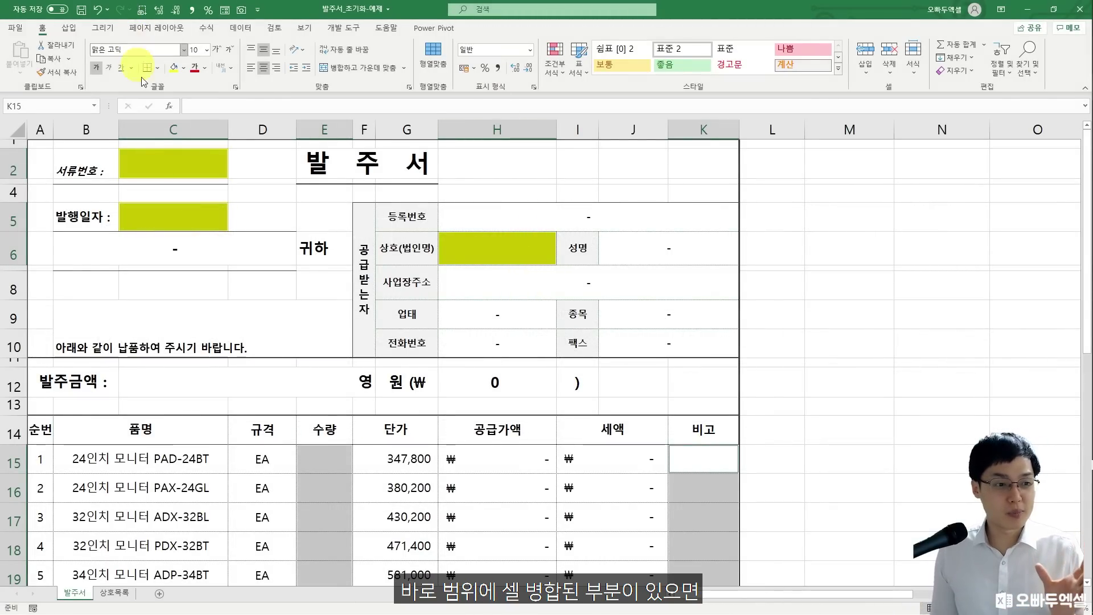
click(174, 164)
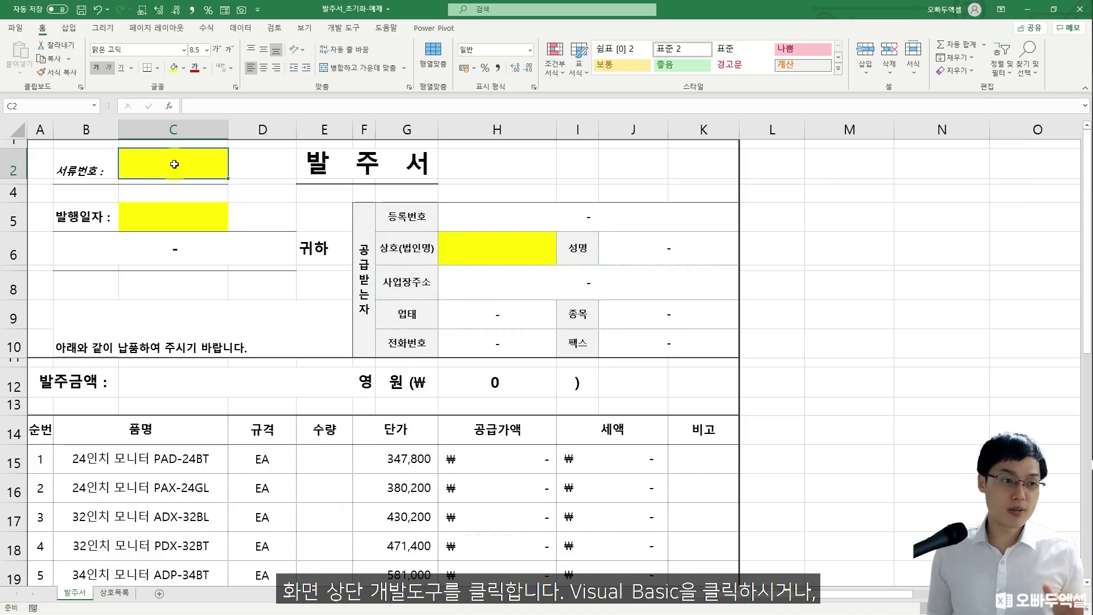
click(358, 34)
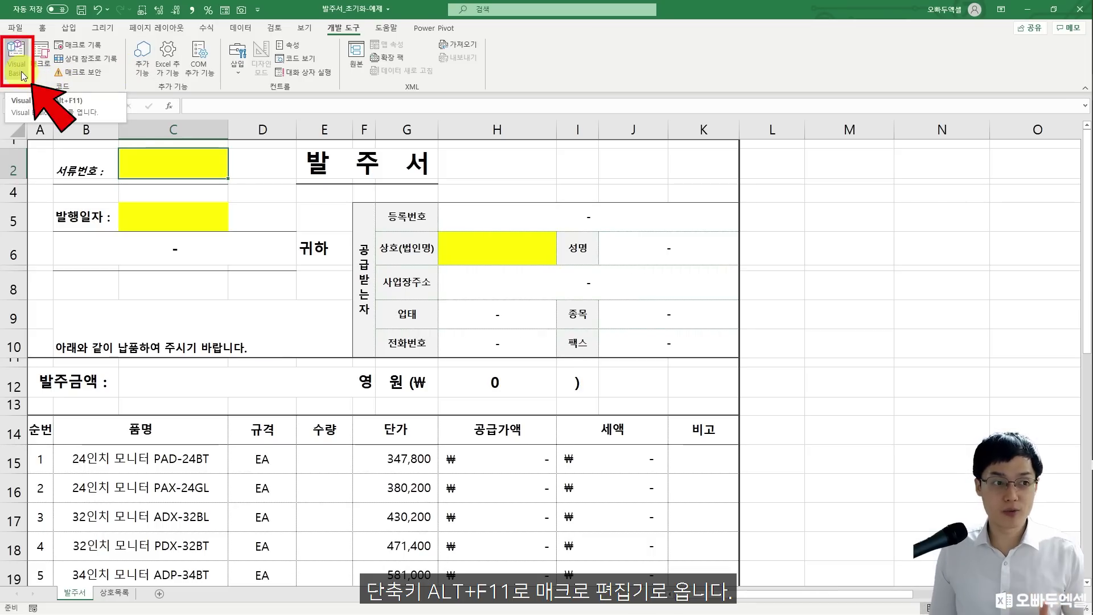
click(165, 169)
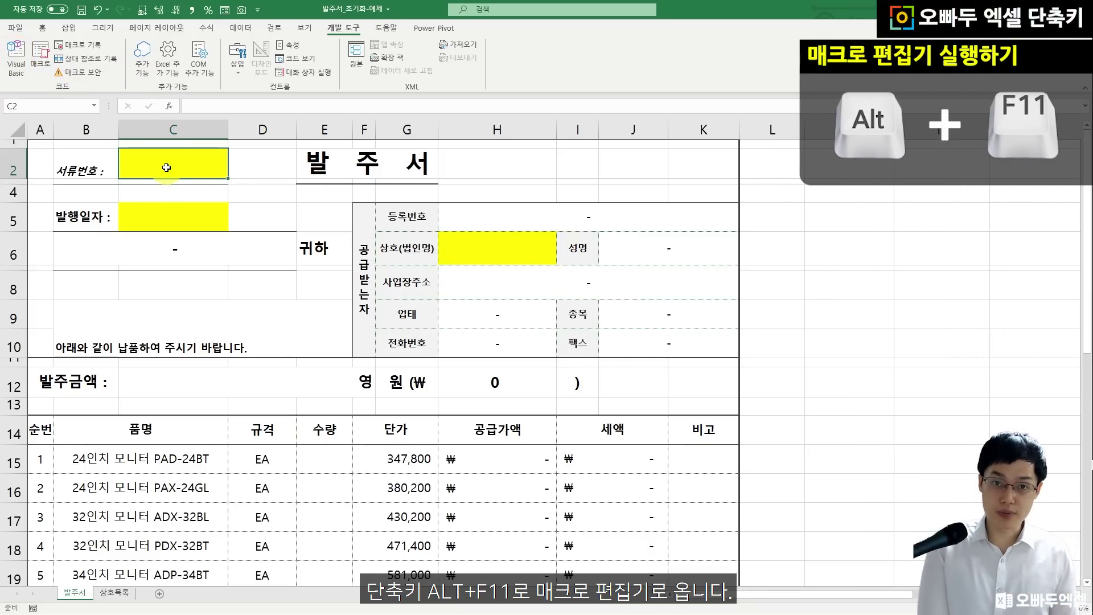
key(alt+F11)
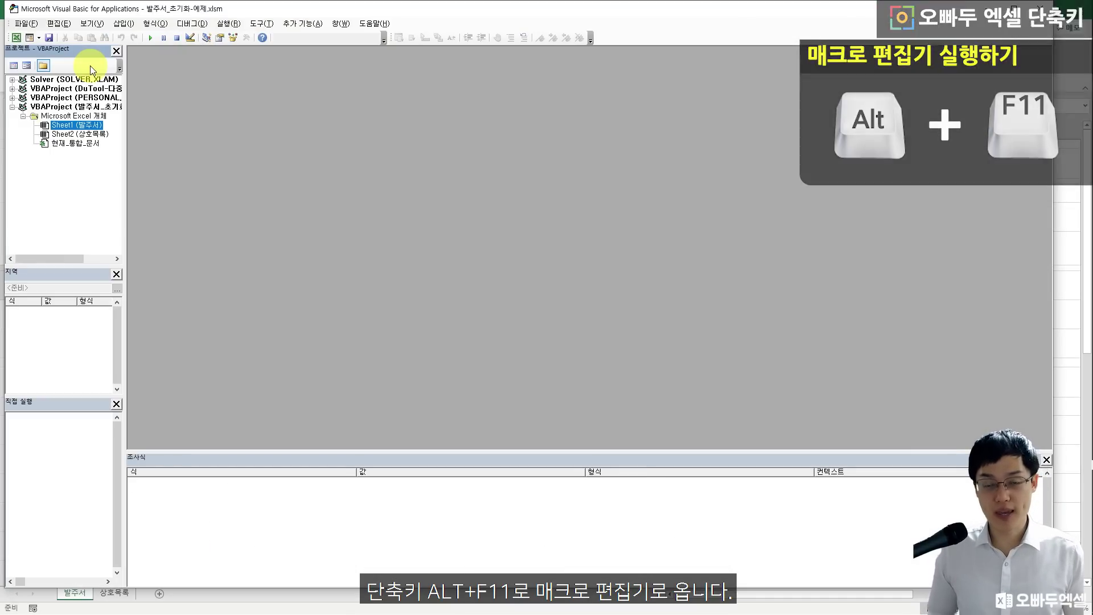
click(986, 12)
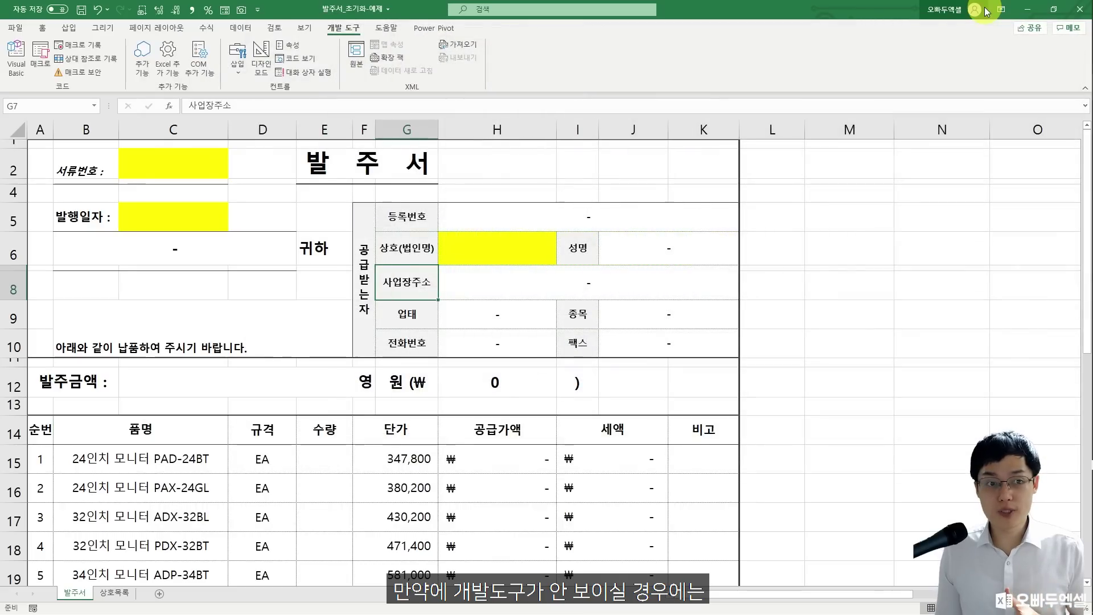
Check that 개발 도구 is enabled in the ribbon customization options and accept the options.
click(14, 27)
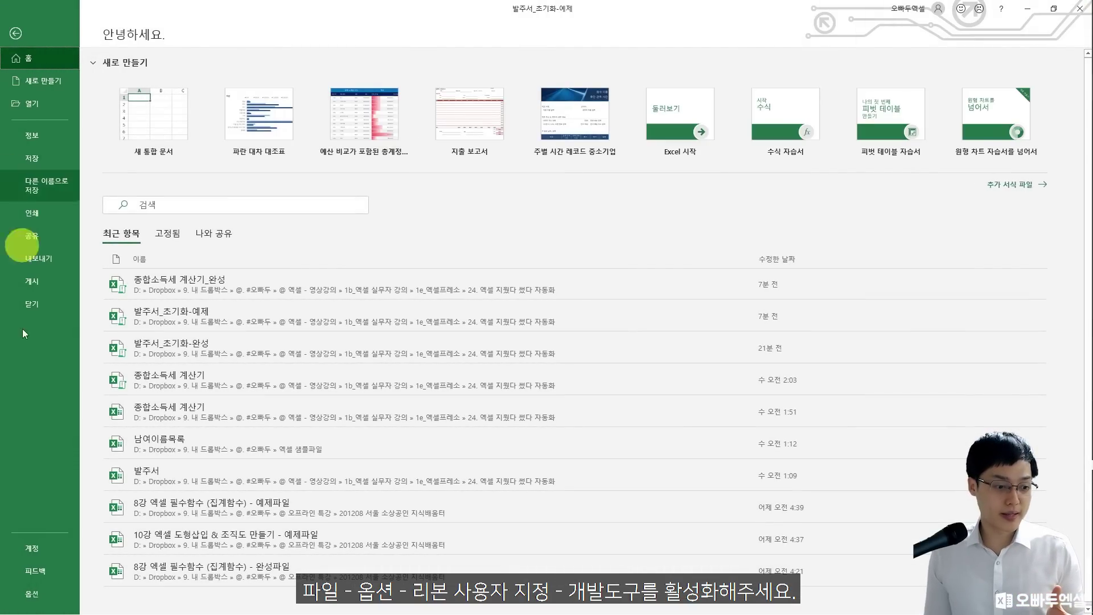
click(55, 604)
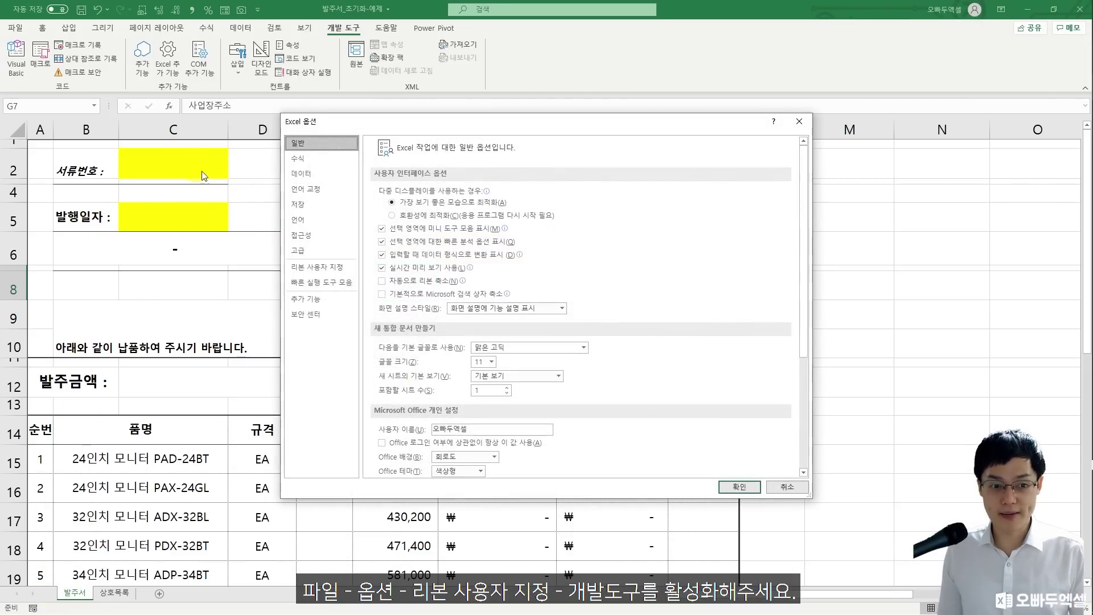
click(333, 268)
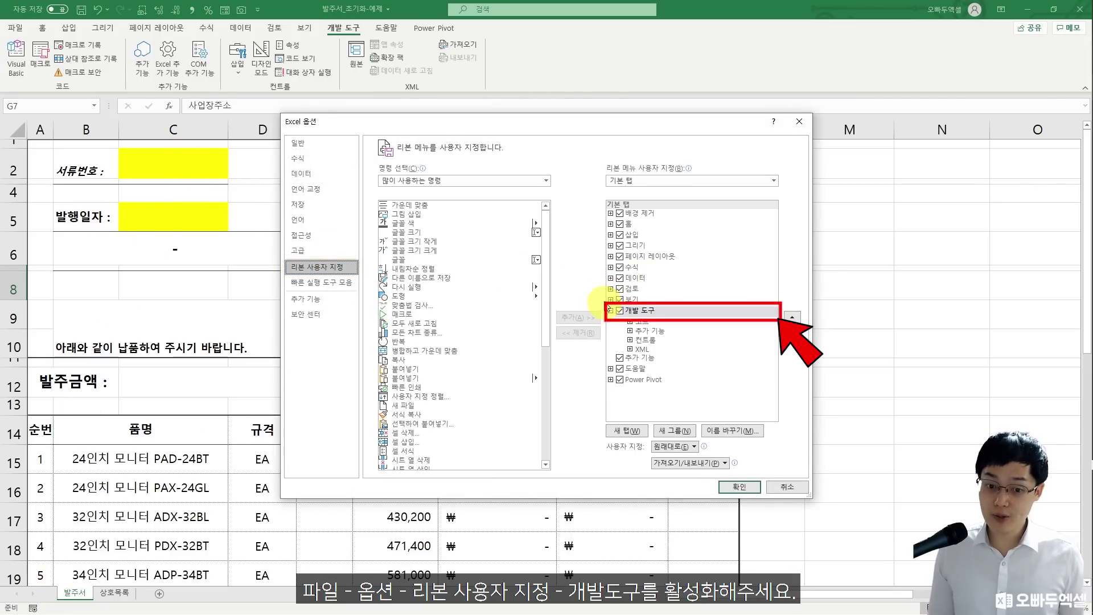
click(752, 490)
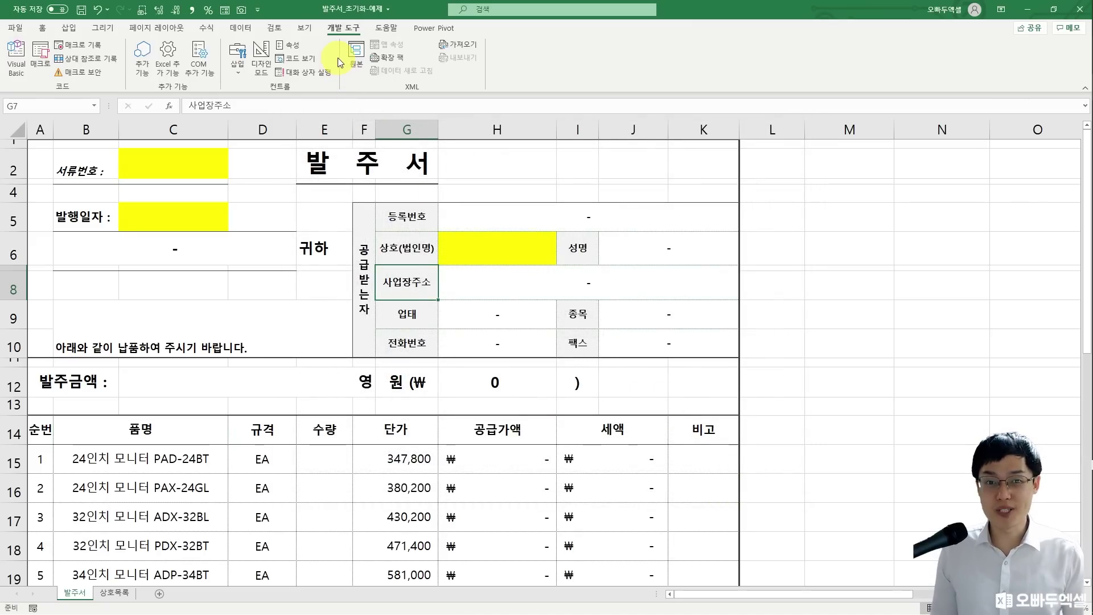
In the Visual Basic editor, insert a new module and declare the procedure Sub 문서초기화.
key(alt+F11)
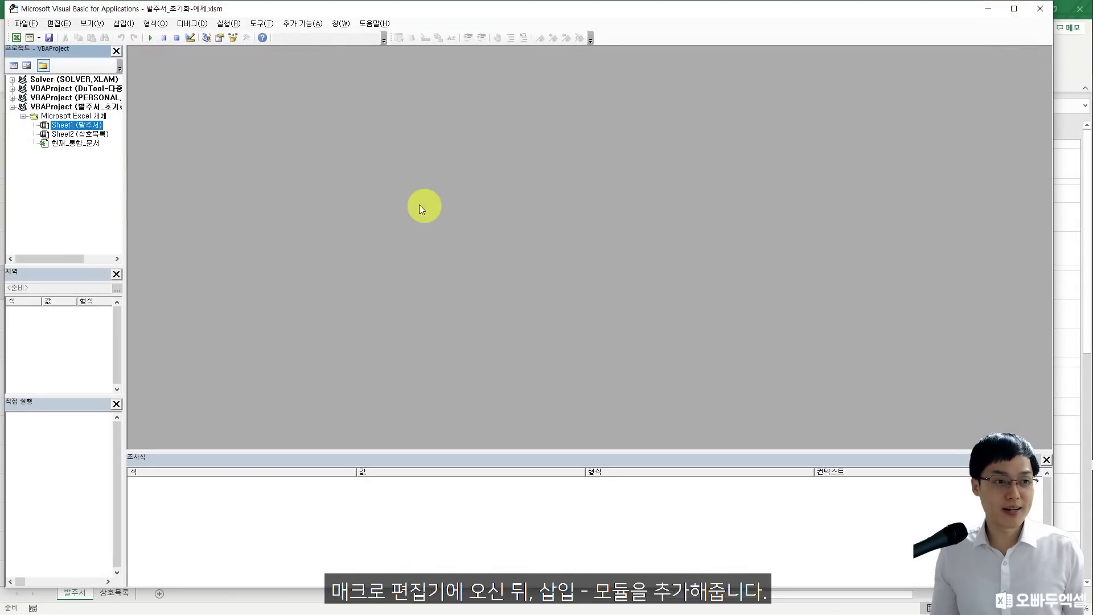
click(123, 23)
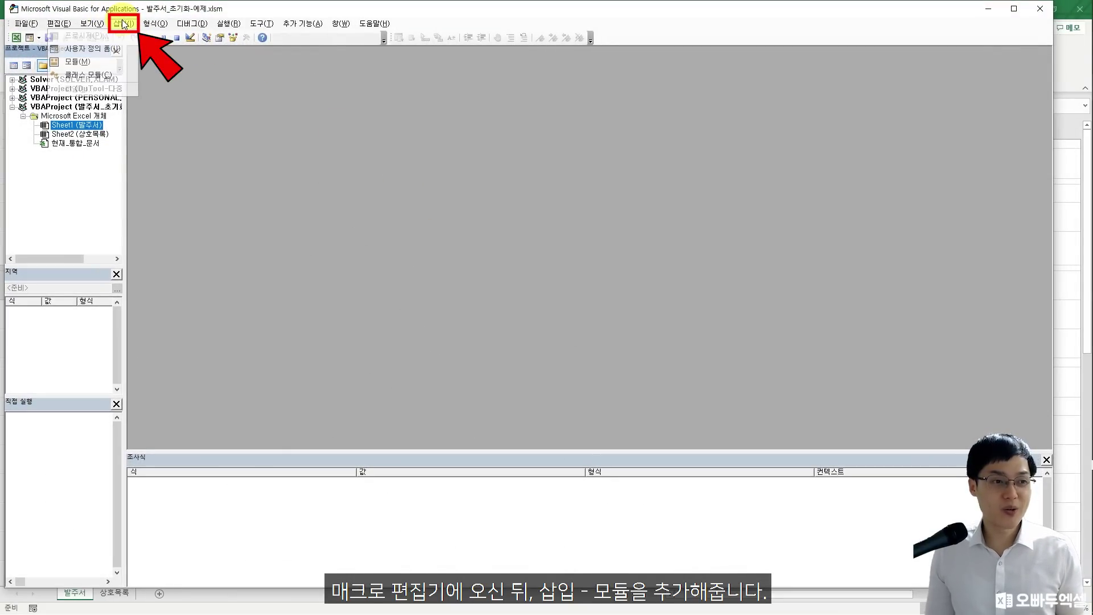
click(100, 68)
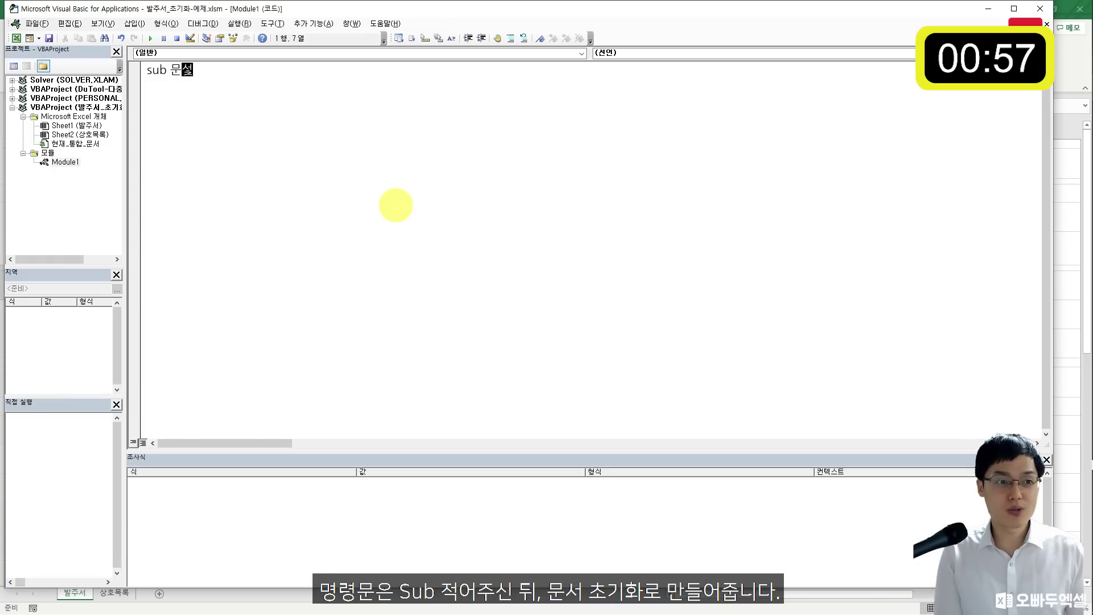
key(Return)
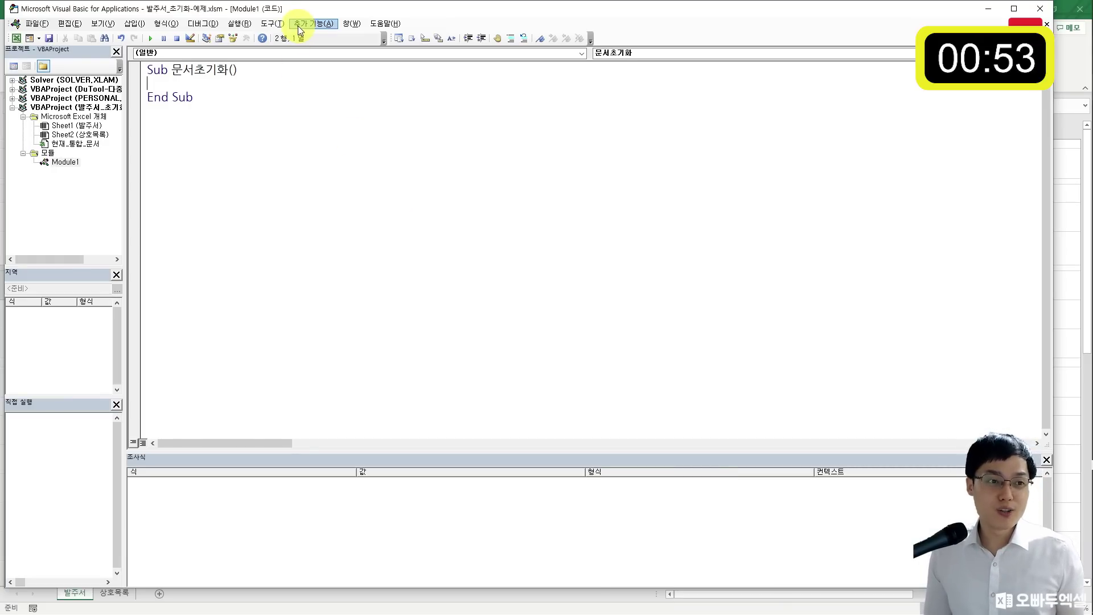
Check the reset range's name in the workbook, and write Range("초기화범위").Select as the first line of the 문서초기화 procedure.
double_click(292, 12)
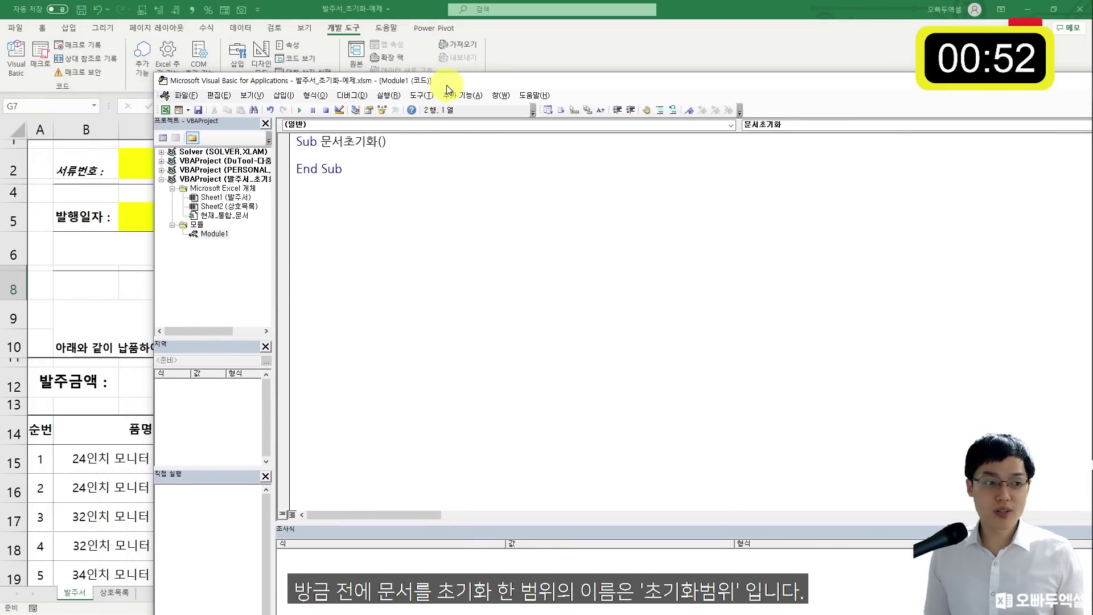
click(125, 171)
click(94, 106)
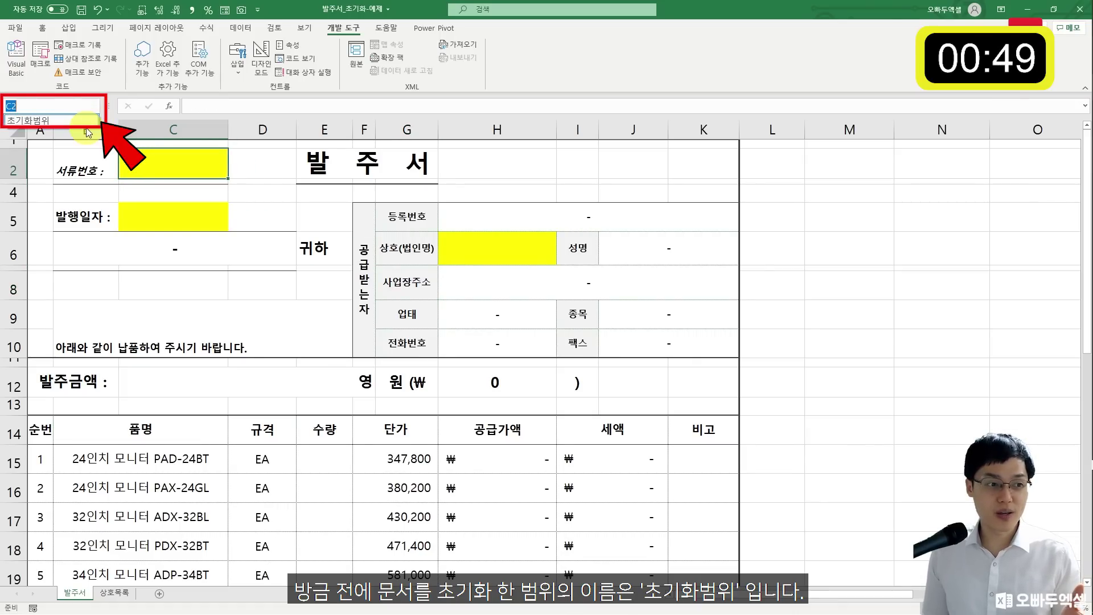
key(alt+Tab)
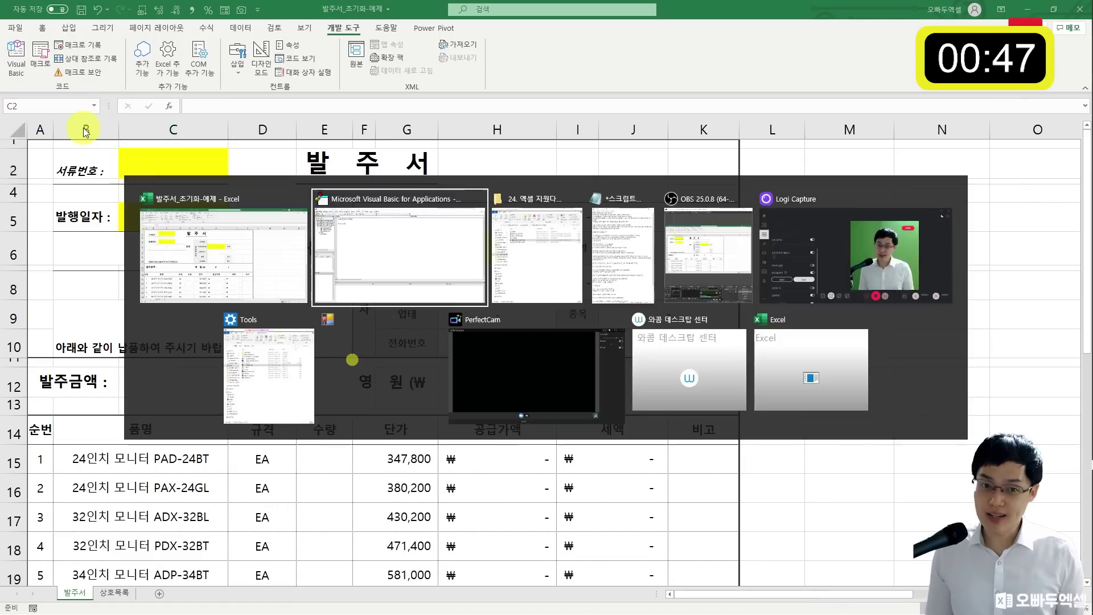
text(rn)
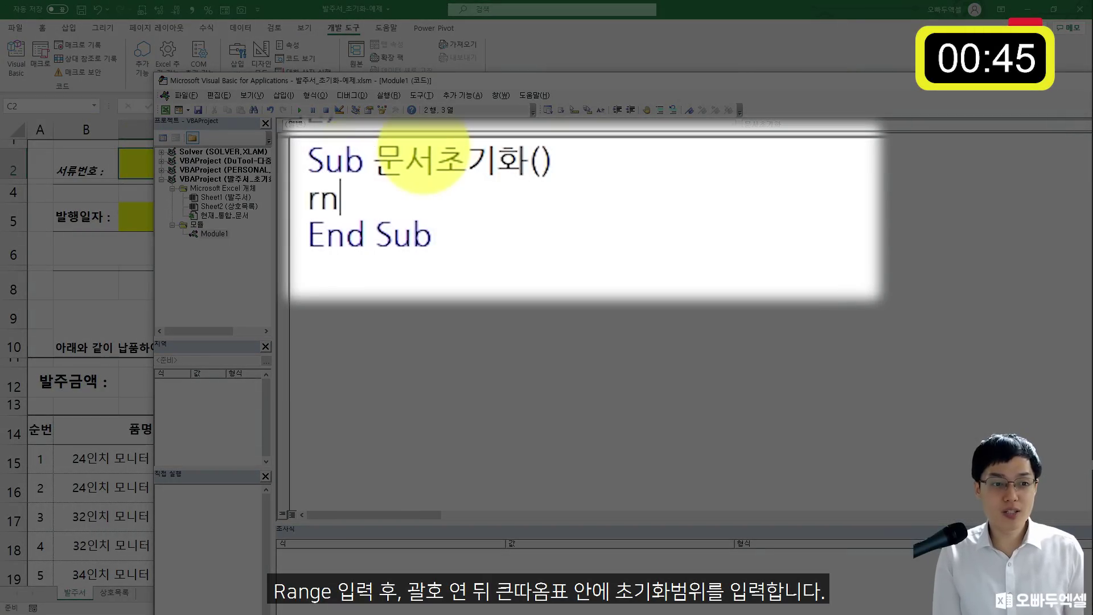
key(BackSpace)
text(ange)
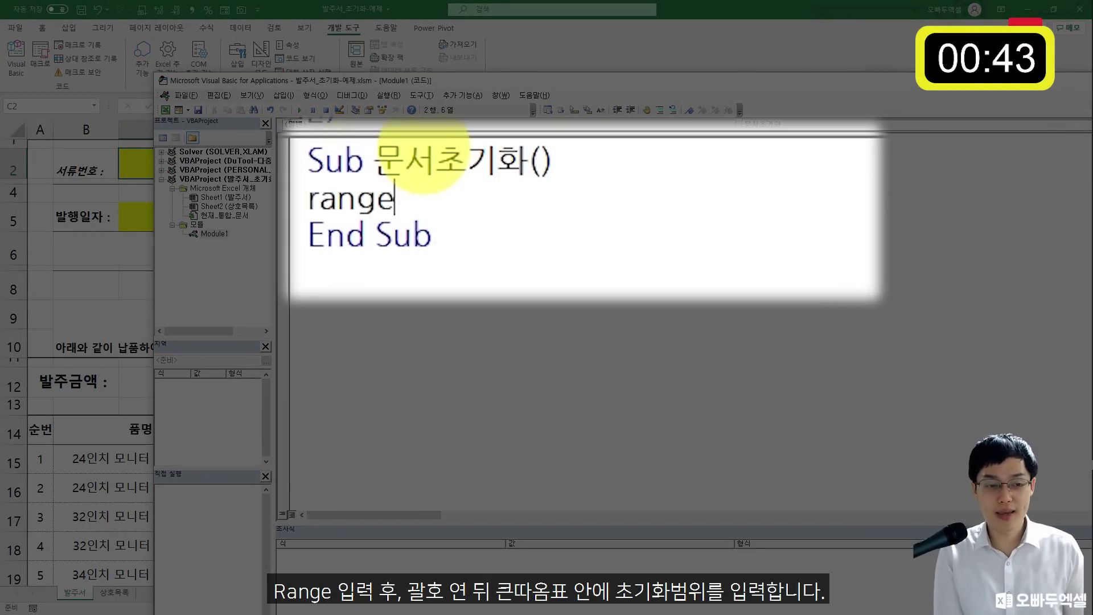
text(()
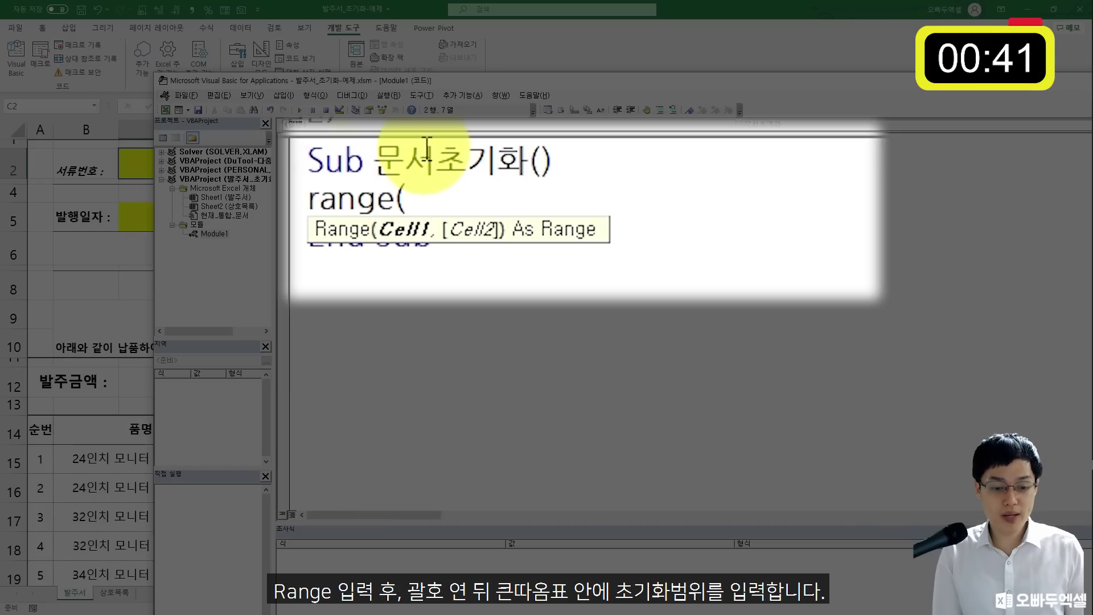
text("초기)
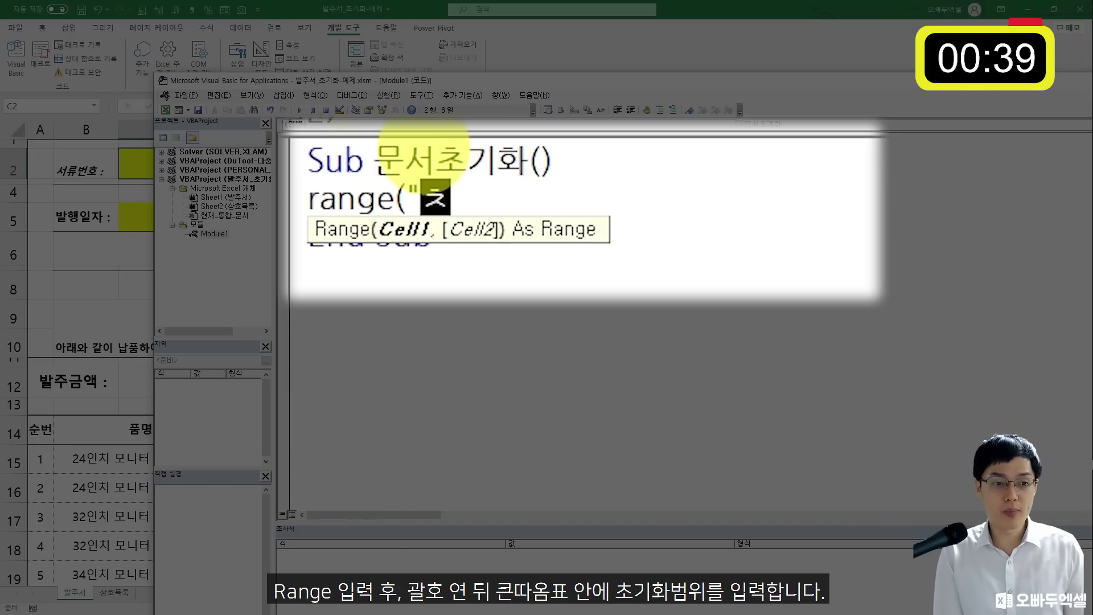
text(화범위")
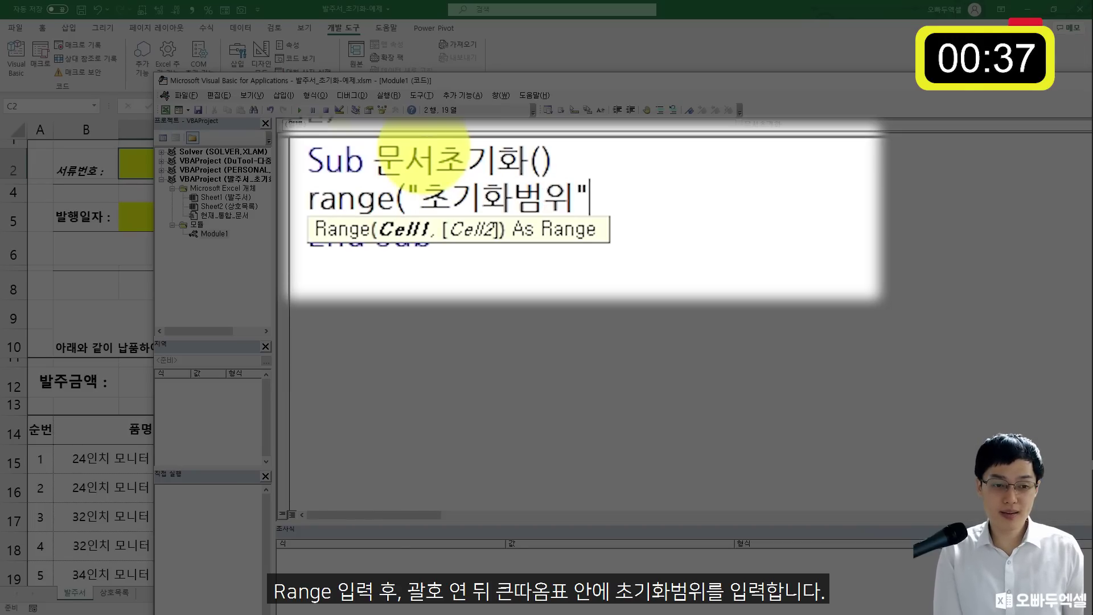
text().select)
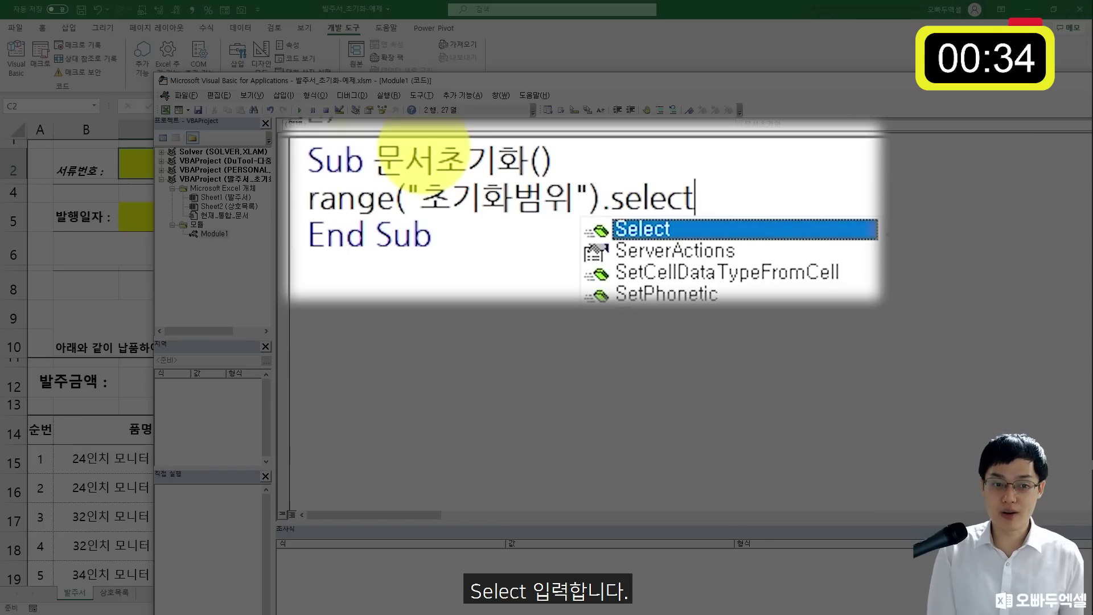
key(Return)
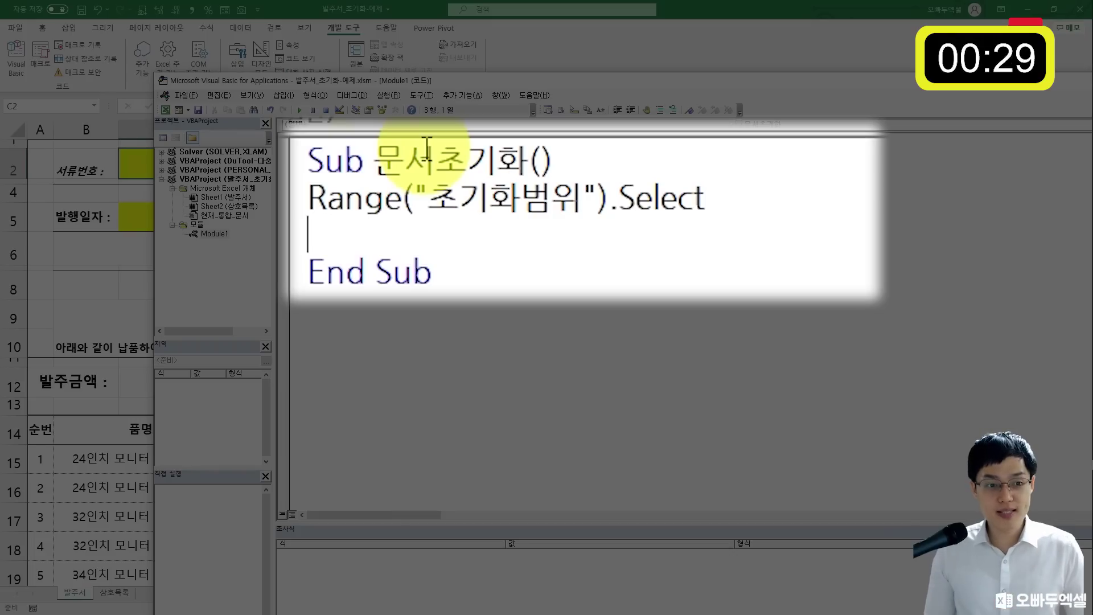
Add the line Selection.ClearContents below the Select line, leaving no blank line before End Sub.
text(selecrtion)
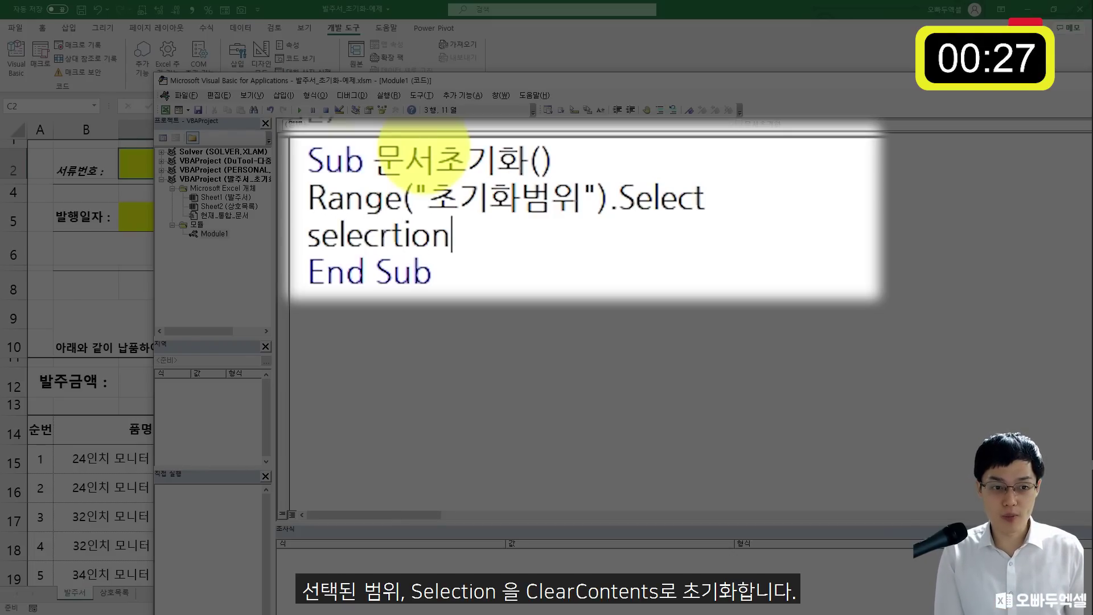
key(BackSpace)
key(BackSpace)
key(BackSpace)
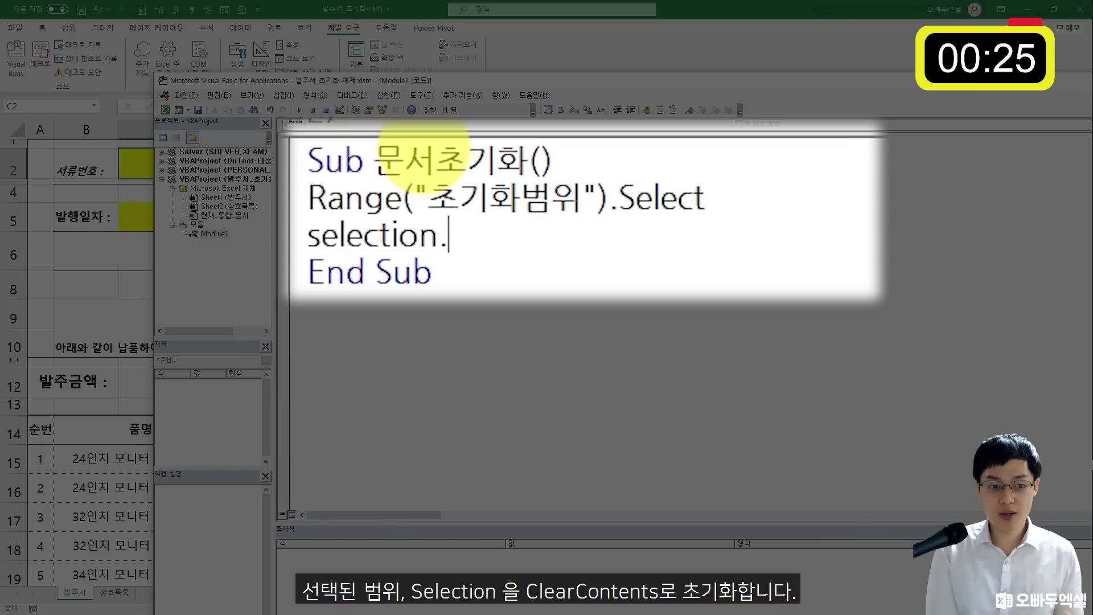
text(clearco)
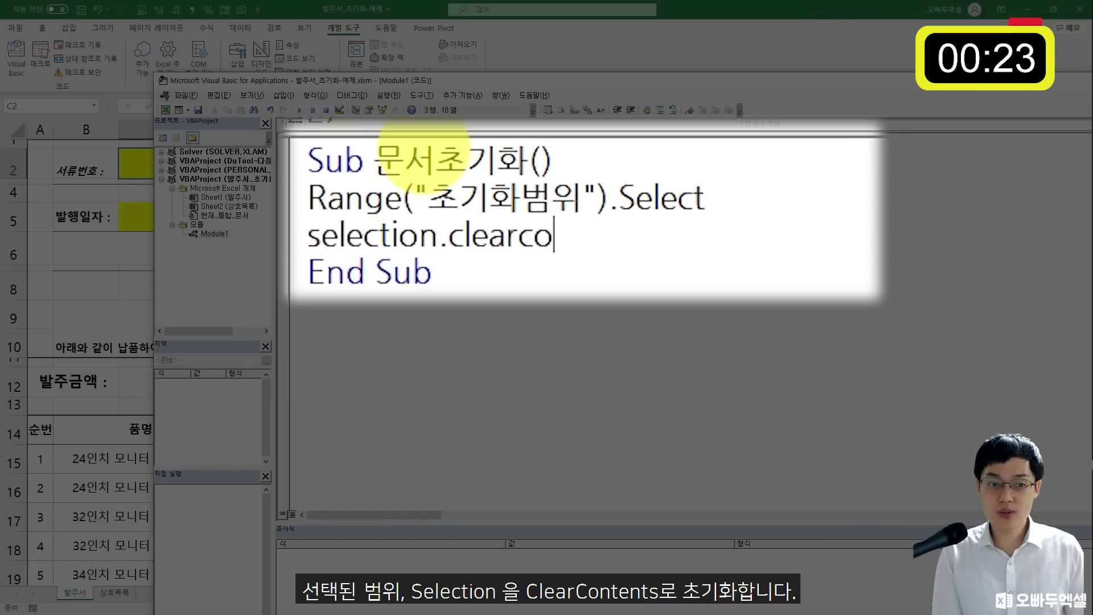
text(ntents)
key(Return)
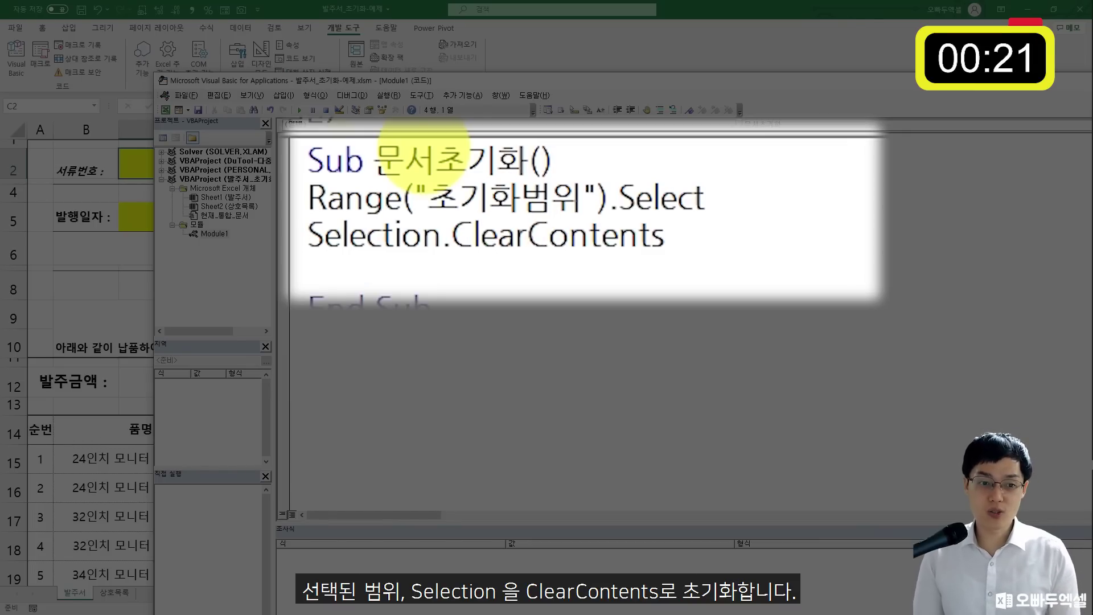
key(BackSpace)
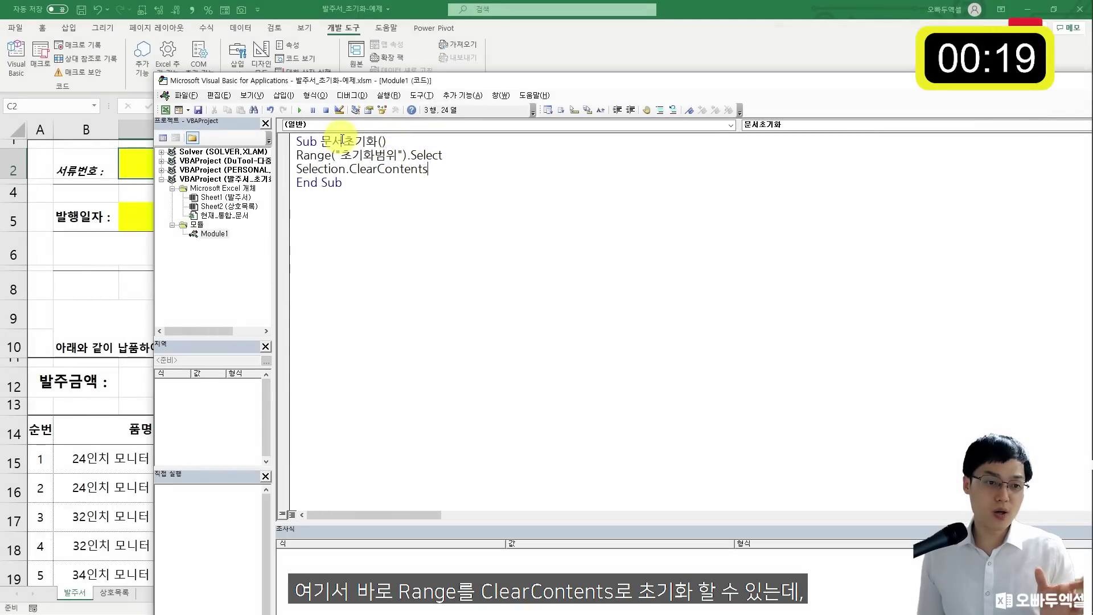
Review how the Select call and the Selection.ClearContents line work together in the 문서초기화 procedure.
drag(406, 155, 463, 155)
click(432, 168)
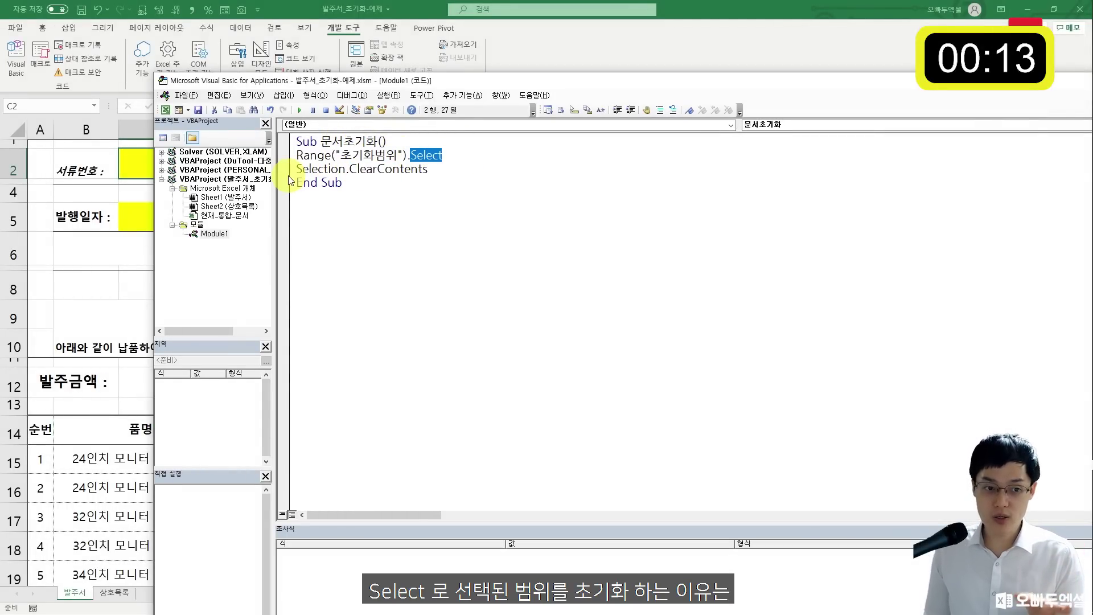
click(339, 168)
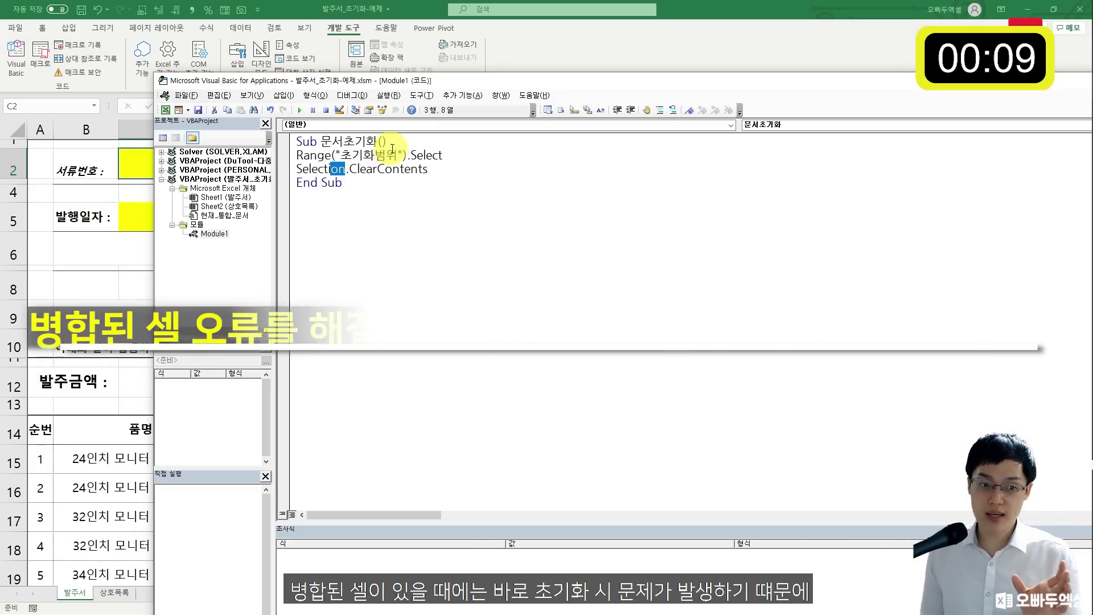
mouse_move(406, 155)
mouse_down()
mouse_move(312, 155)
mouse_move(394, 169)
mouse_up()
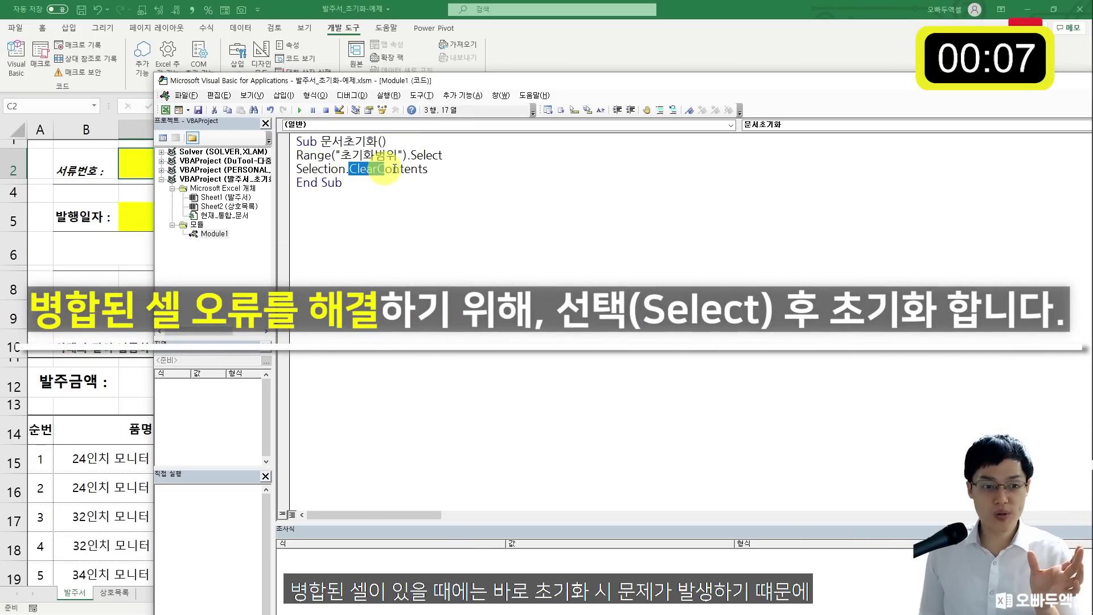
click(400, 169)
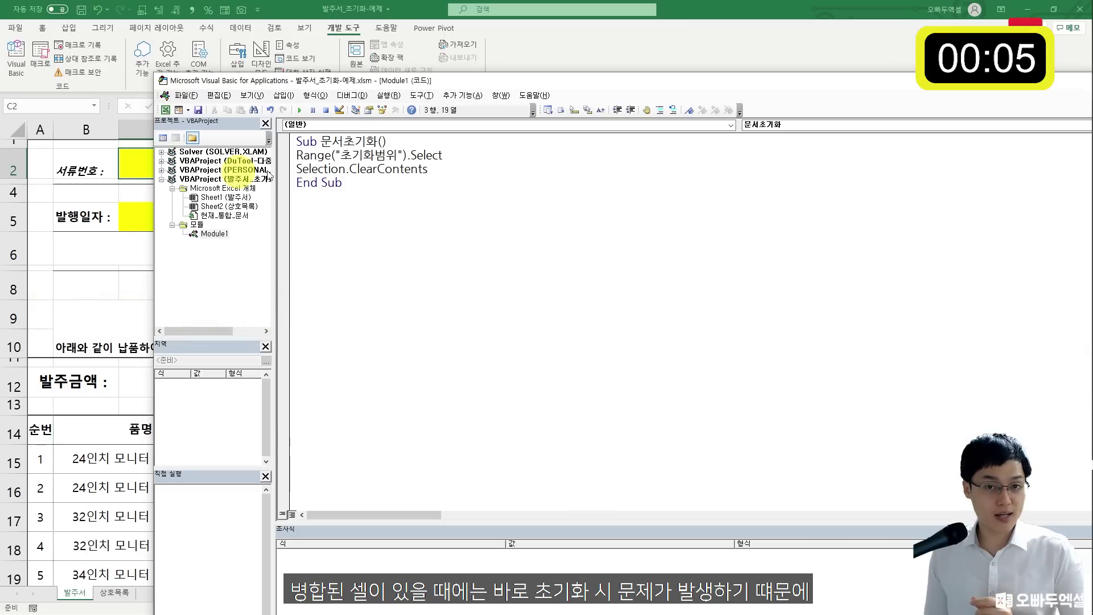
drag(412, 154, 449, 152)
drag(346, 170, 395, 174)
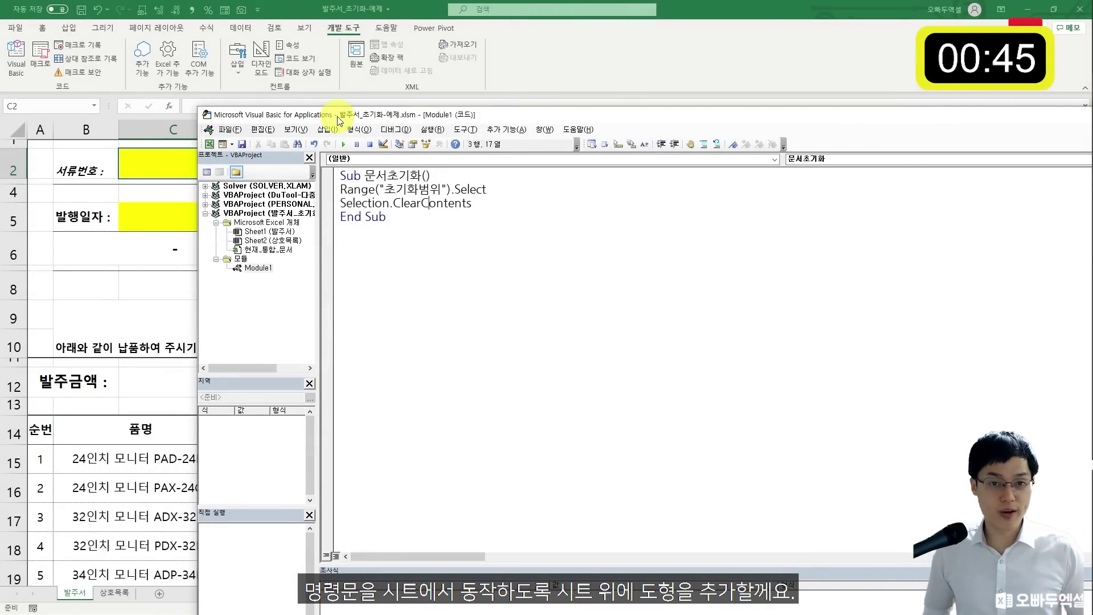
Return to the 발주서 sheet and draw a rounded rectangle about 2.86 cm wide and 1.01 cm high beside the form in columns L and M.
click(413, 16)
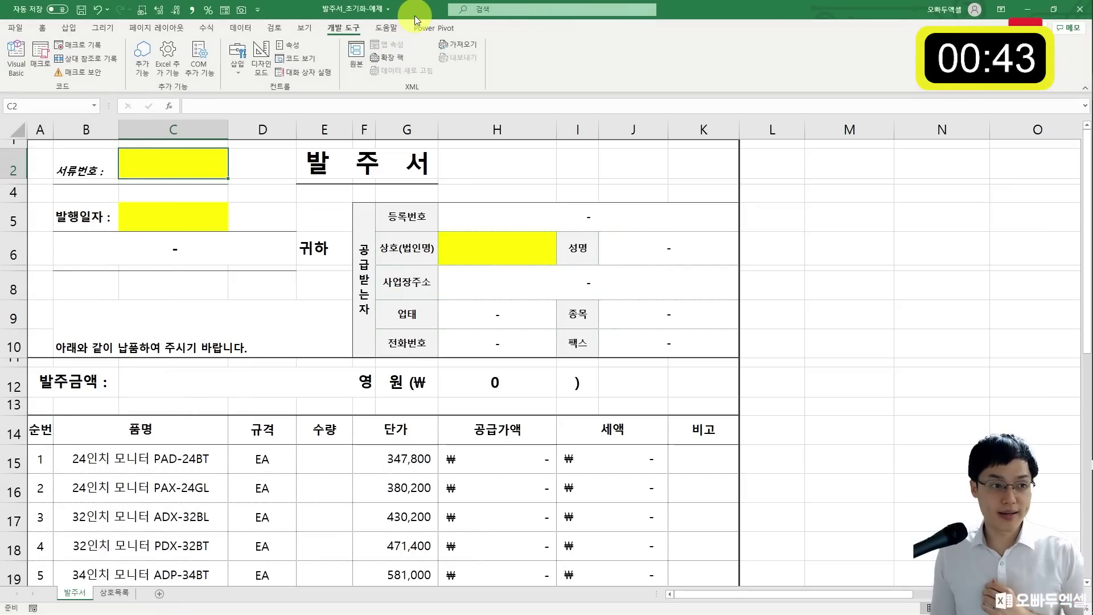
click(68, 27)
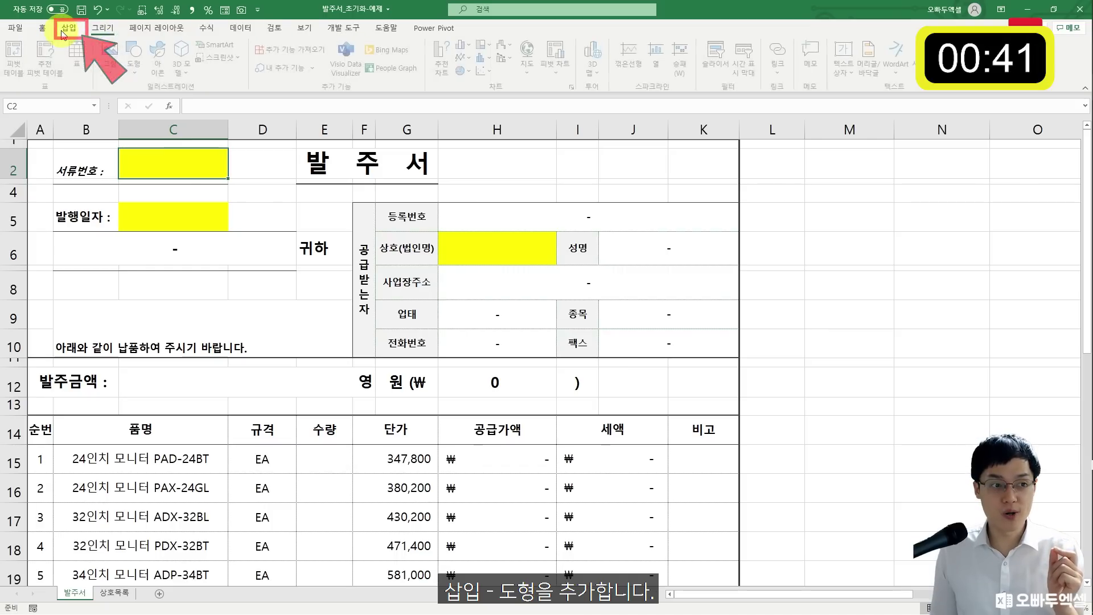
click(137, 57)
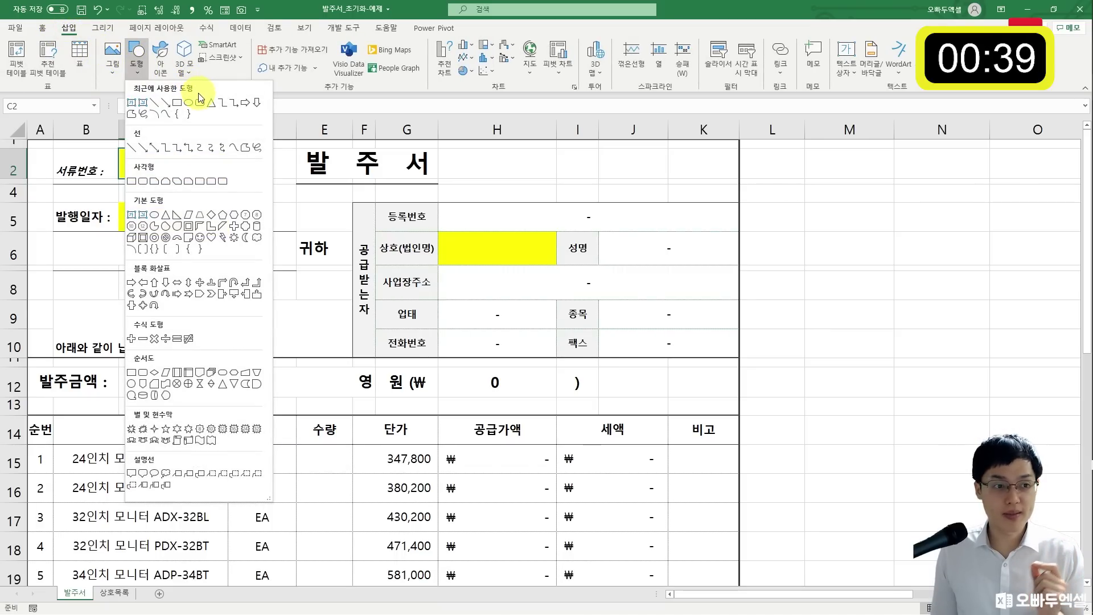
click(200, 103)
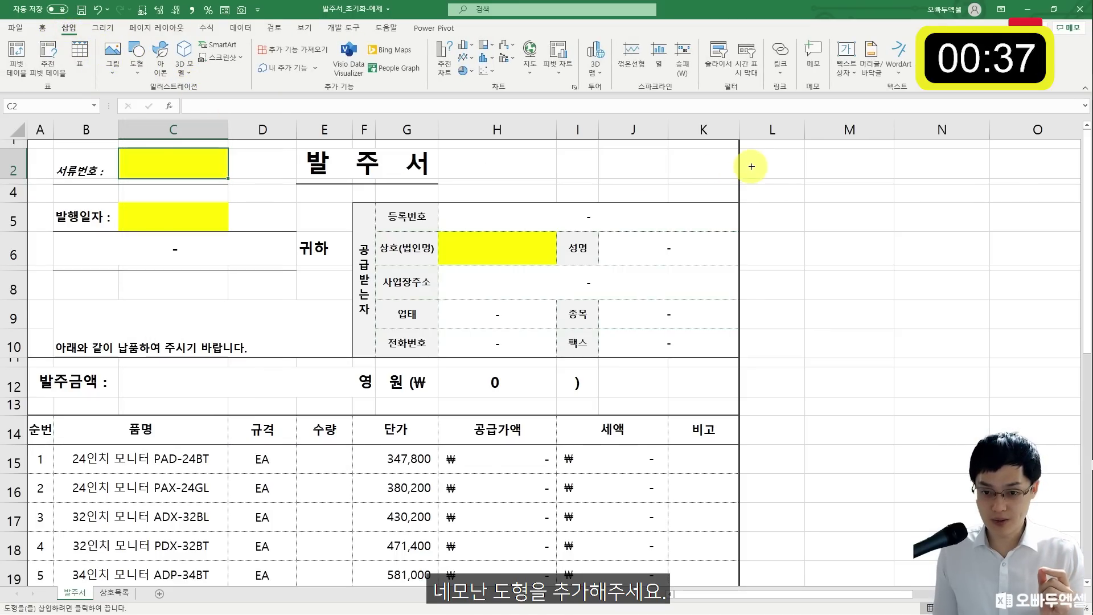
drag(758, 164, 857, 199)
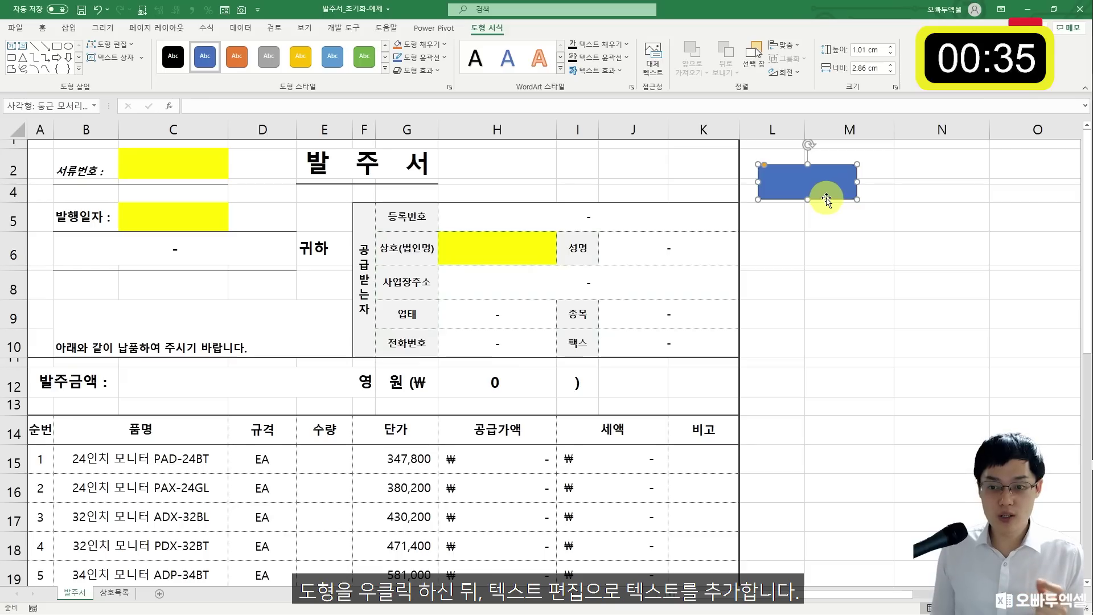
Label the rounded rectangle with the text 문서초기화.
right_click(825, 197)
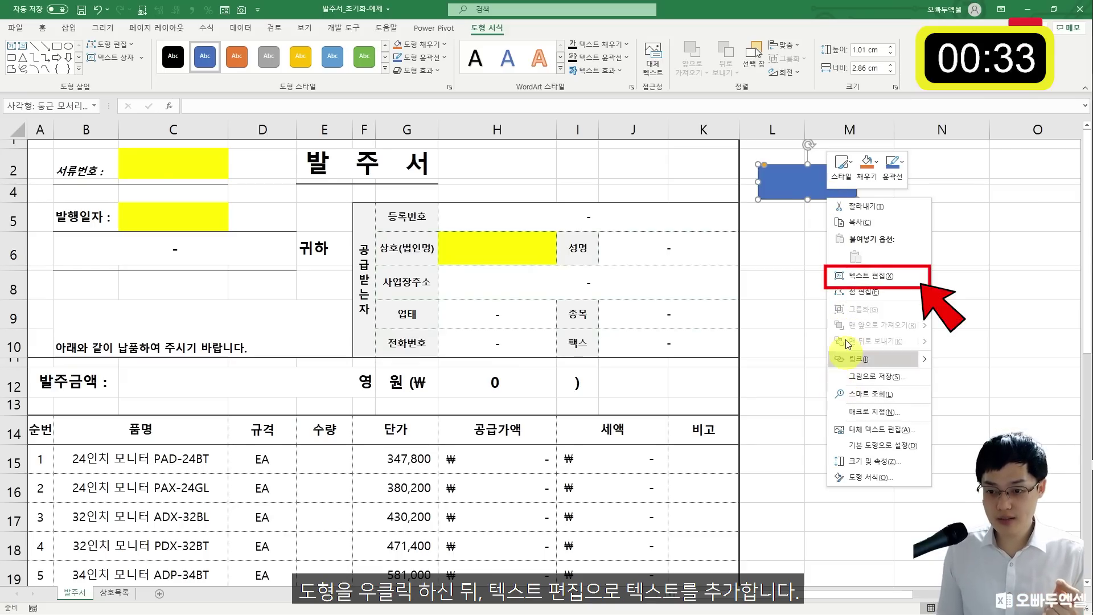
click(851, 276)
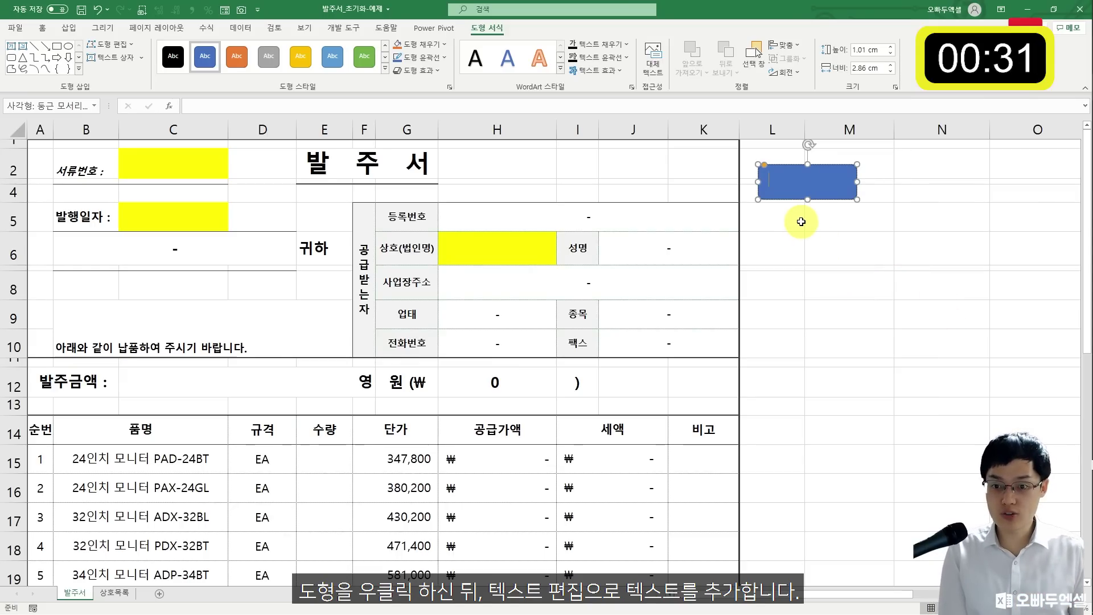
key(BackSpace)
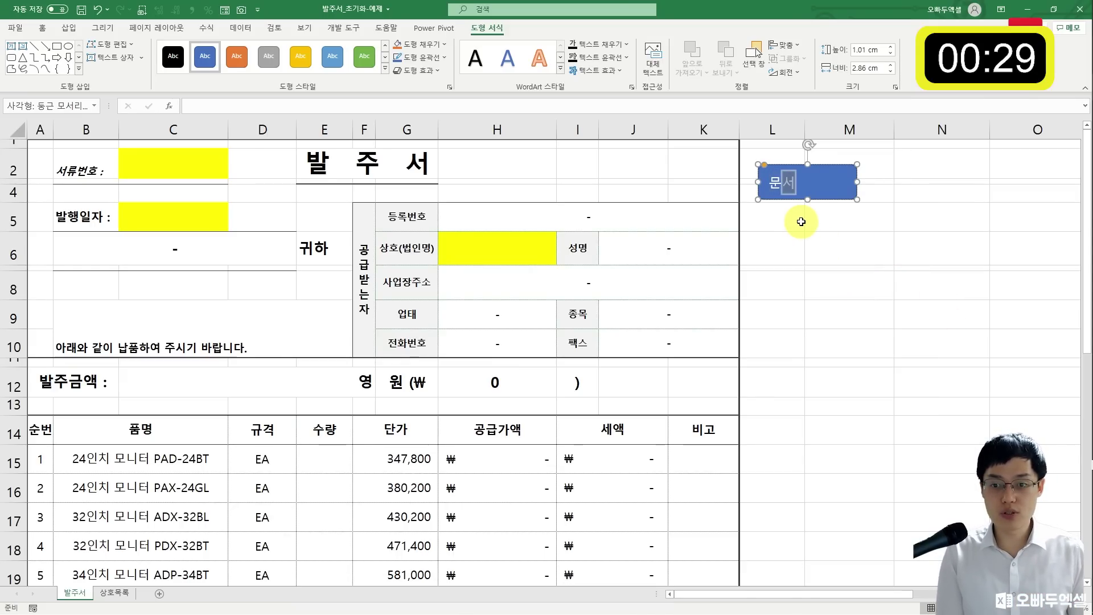
text(문서초기화)
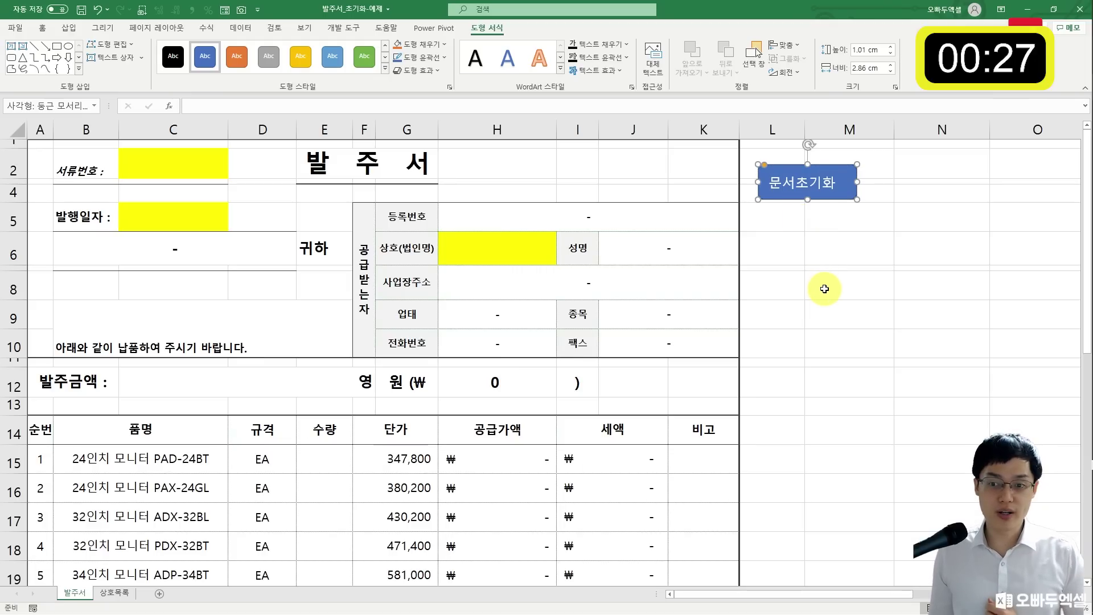
Centre the shape's text vertically and horizontally, and fill the shape with a dark grey shade of black.
click(36, 31)
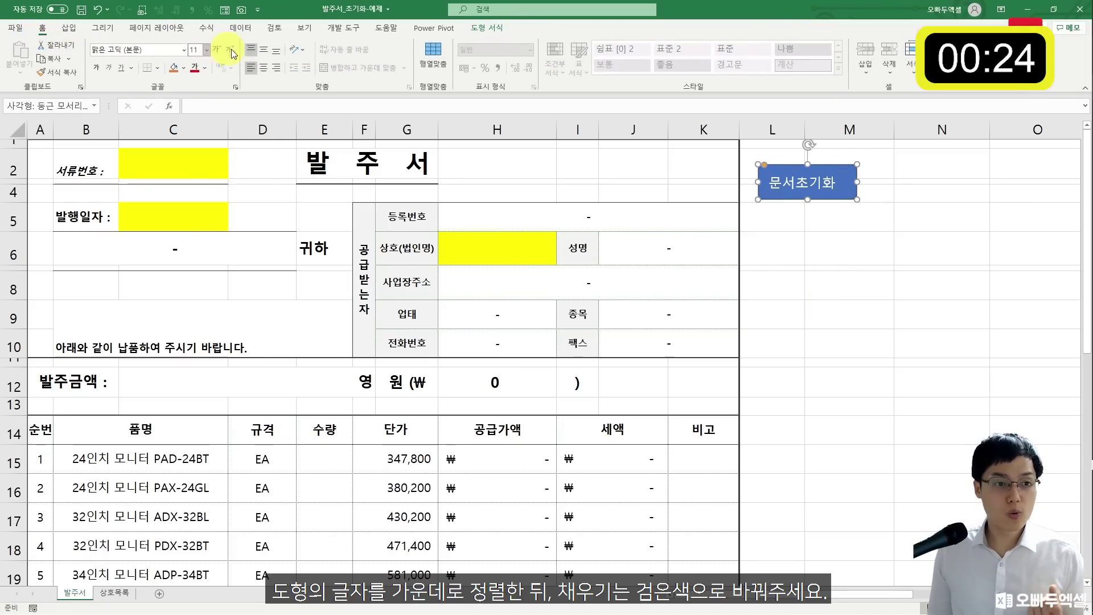
click(259, 51)
click(264, 66)
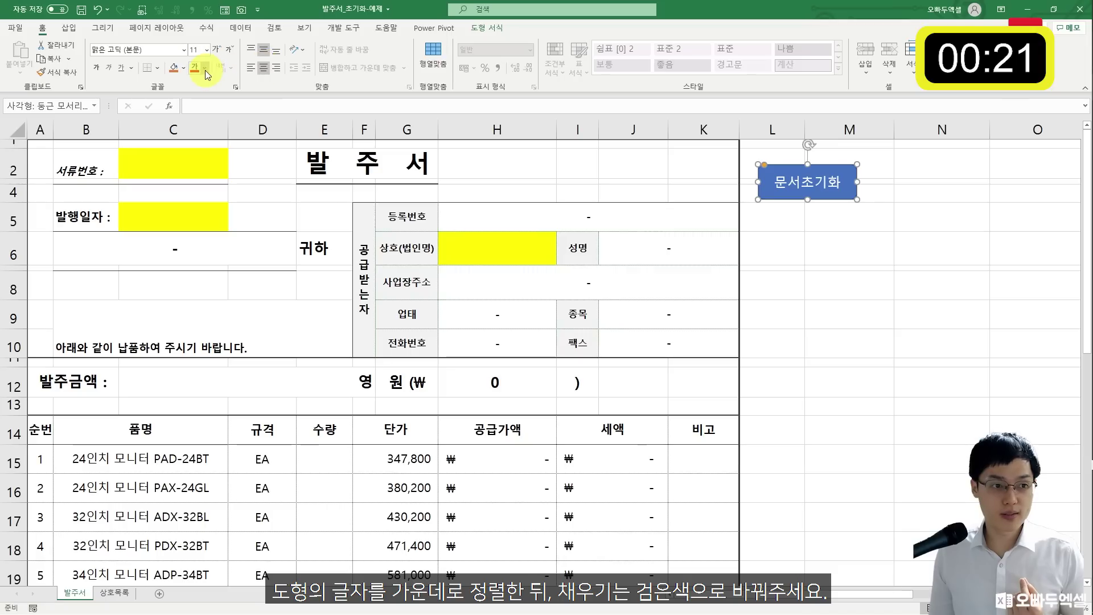
click(186, 69)
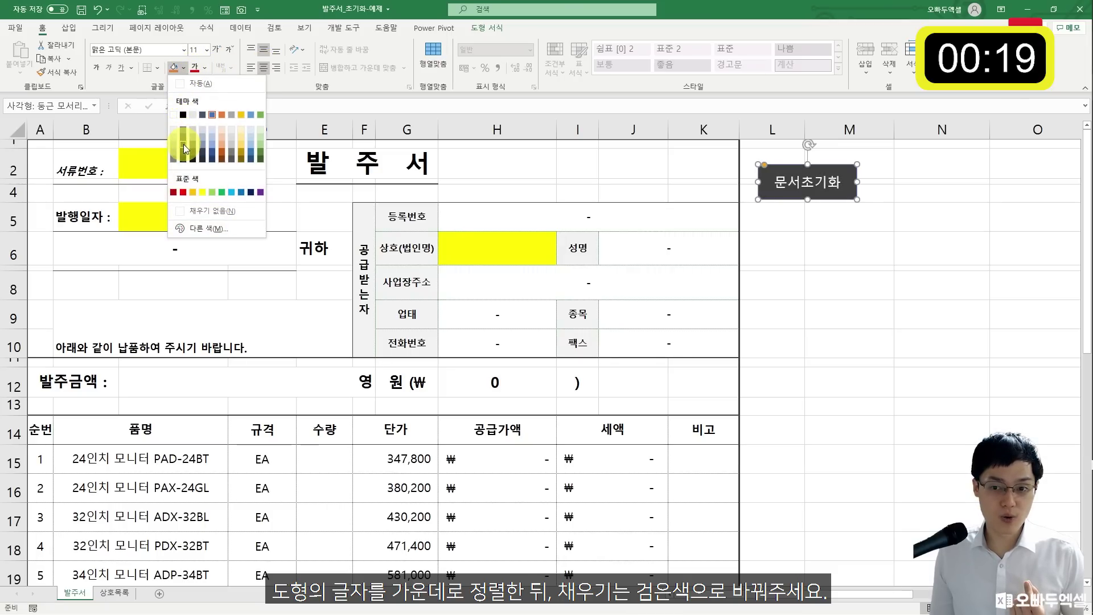
click(183, 145)
Remove the outline of the 문서초기화 shape and deselect it.
click(832, 170)
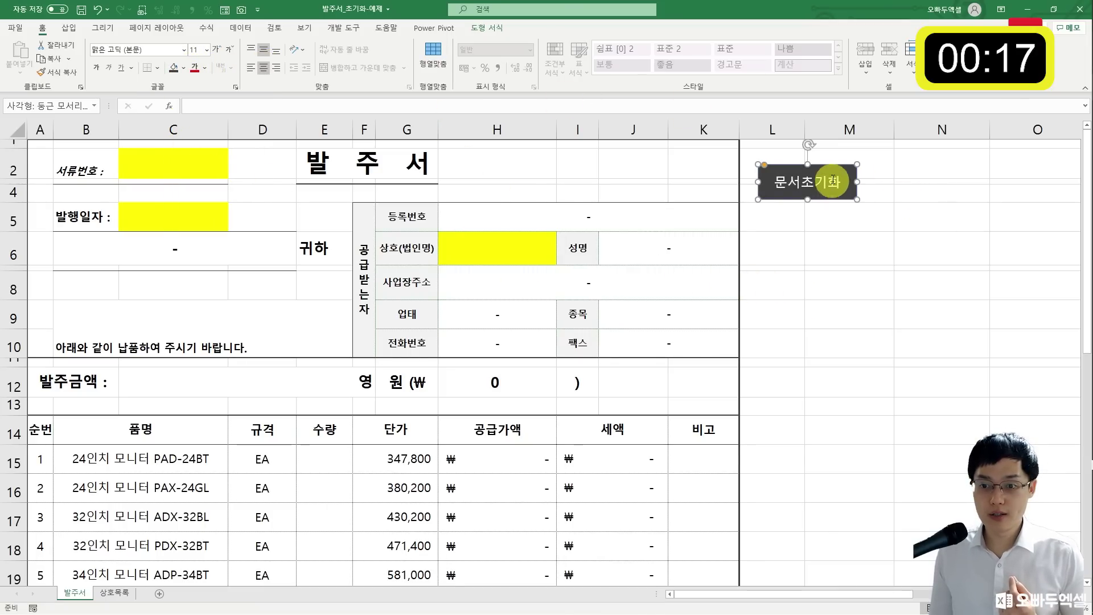
right_click(833, 170)
click(897, 149)
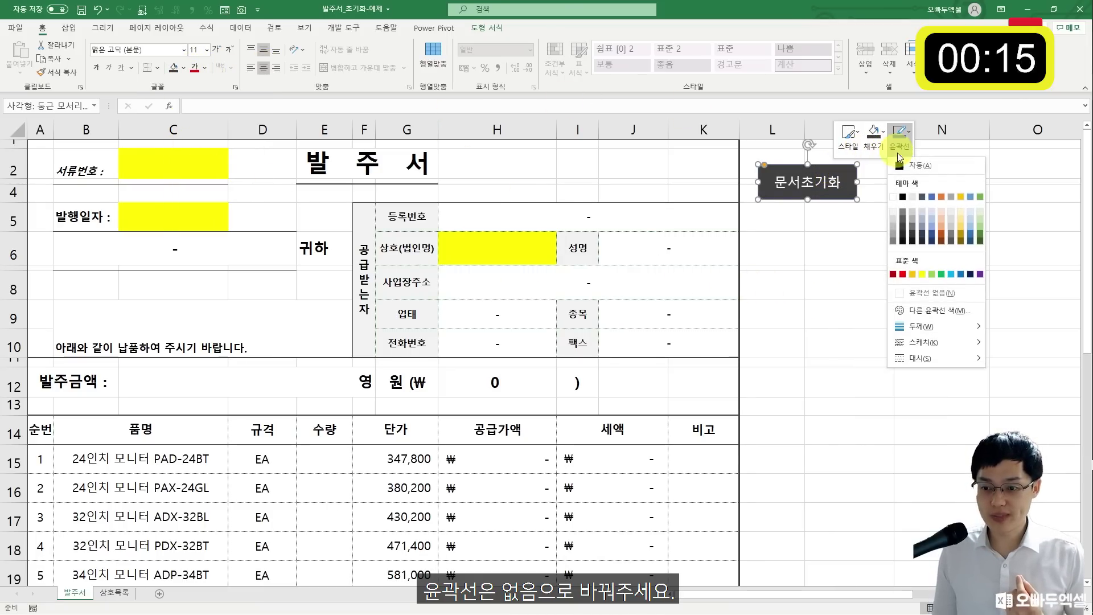
click(911, 274)
click(872, 287)
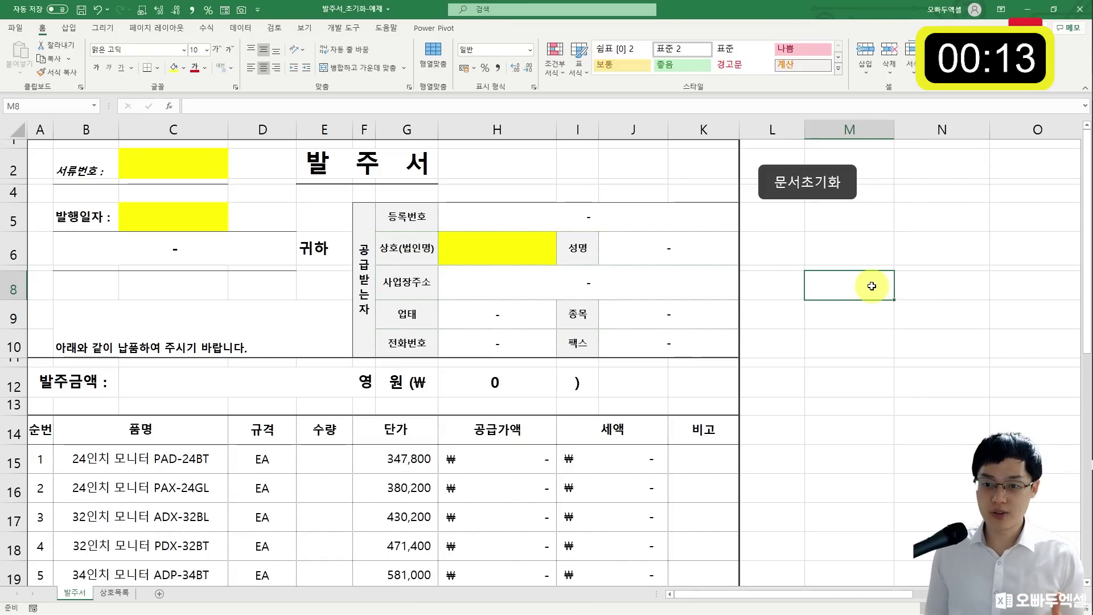
Assign the 문서초기화 macro to the rounded rectangle beside the form and deselect the shape.
right_click(822, 200)
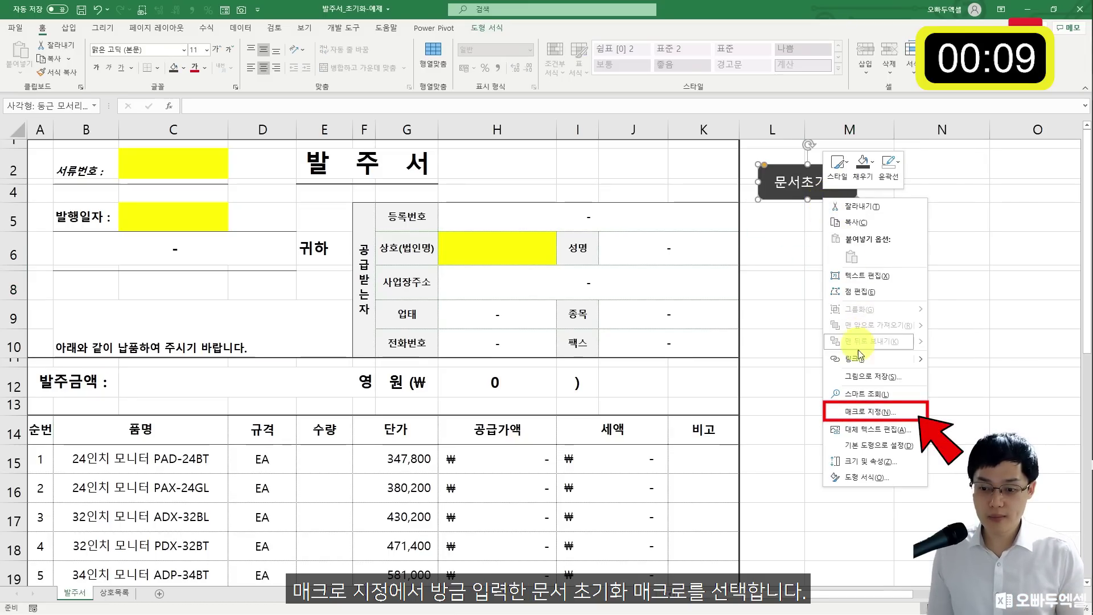
click(863, 411)
click(798, 360)
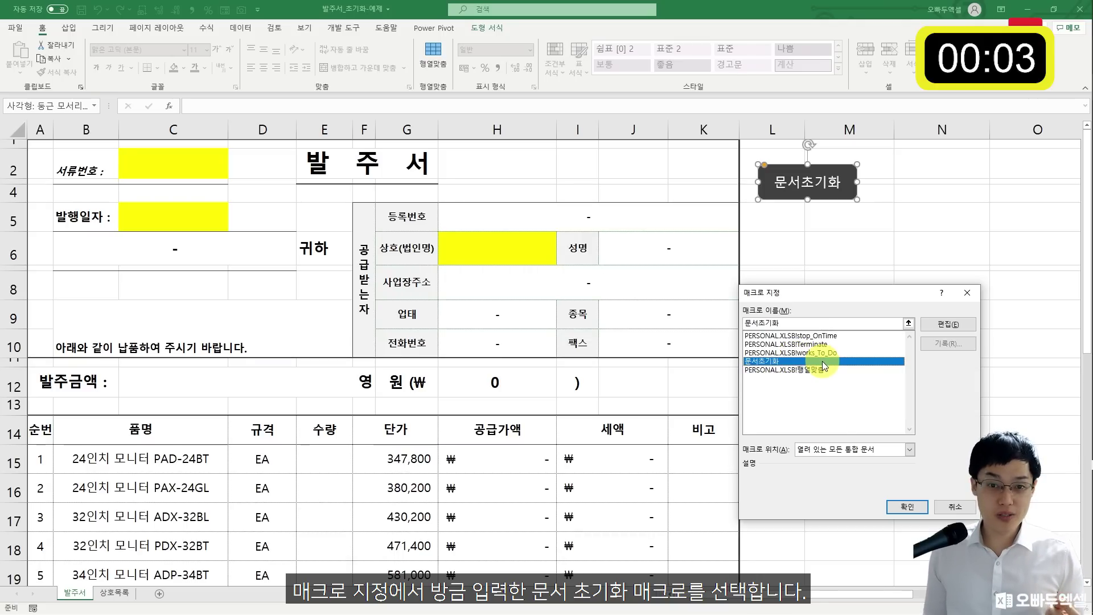
click(907, 506)
click(853, 331)
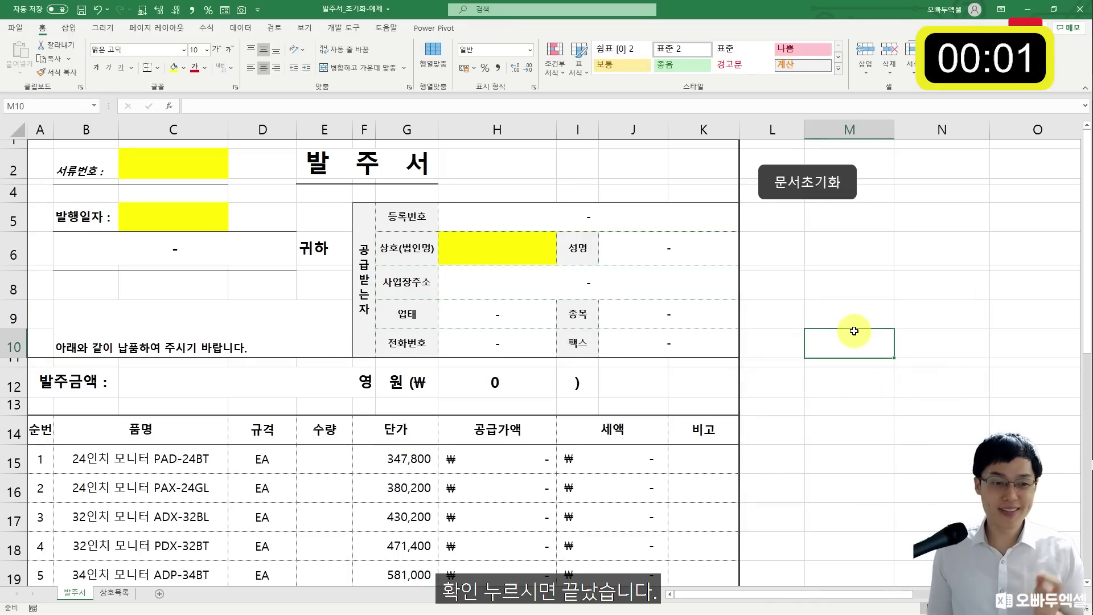
Enter the form's document number in C2 and the issue date 12-8 in C5 as test data.
click(165, 164)
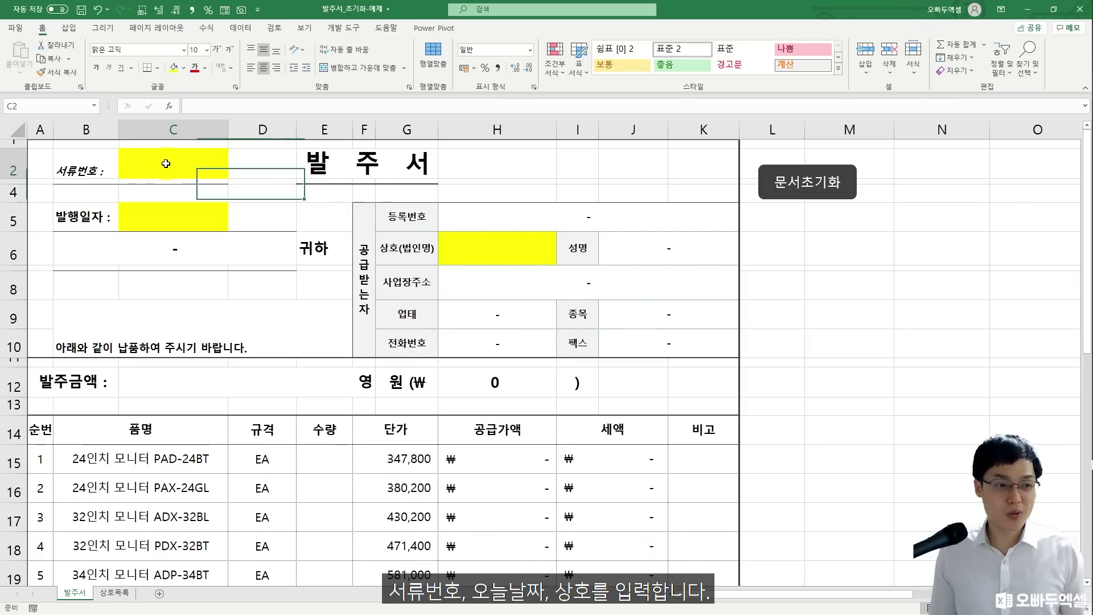
text(20201208)
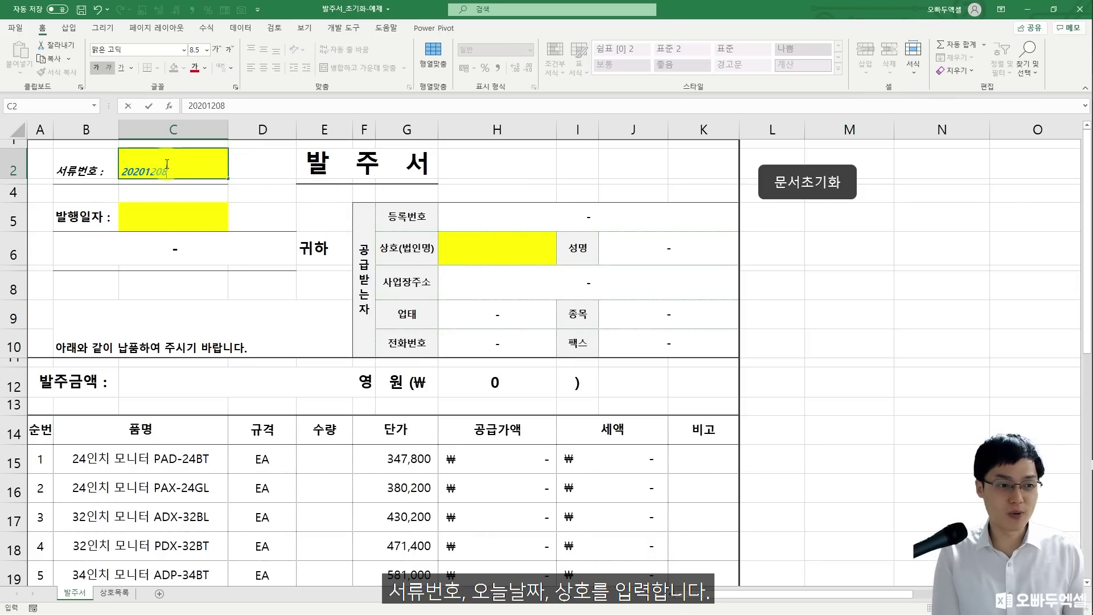
text(-001)
scroll(313, 183, right, 3)
scroll(243, 212, left, 3)
click(149, 226)
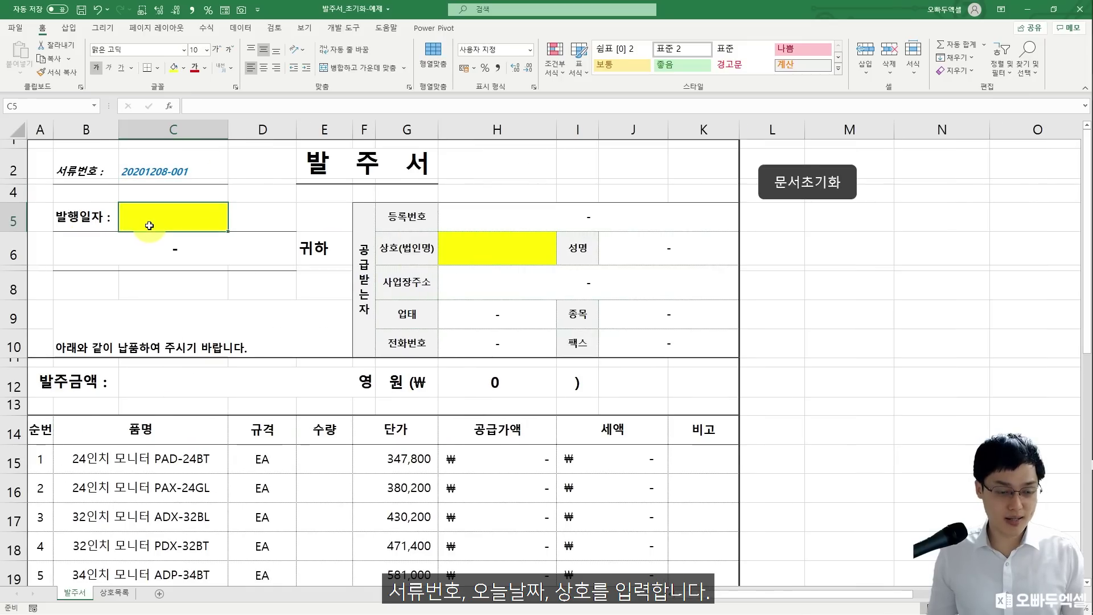
text(12-8)
key(Return)
Choose 한국경제TV as the recipient's company name in H6, using the cell's list of companies.
click(549, 257)
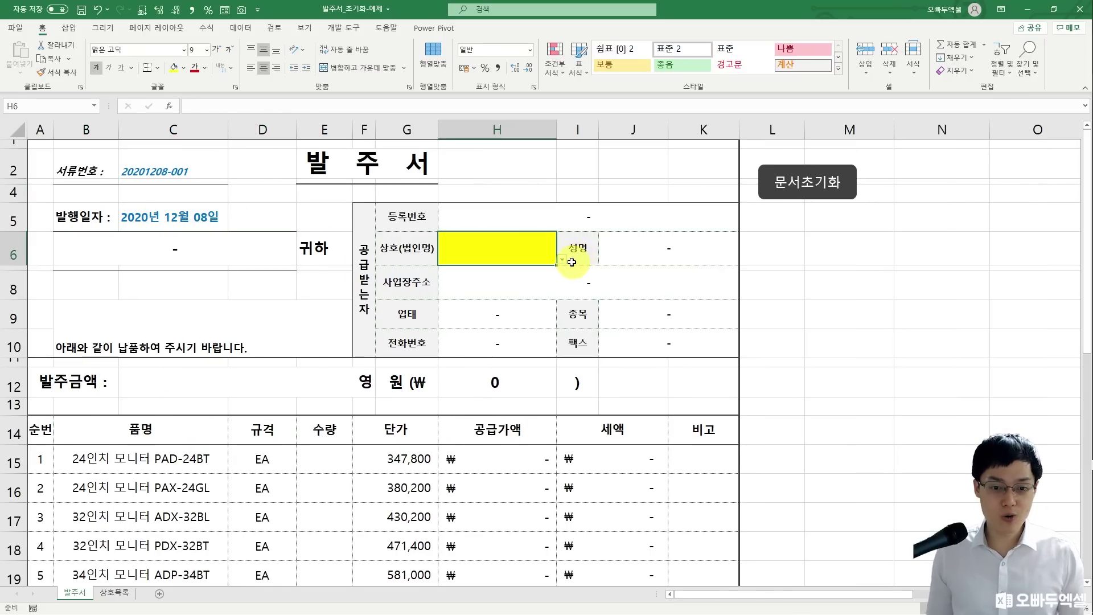
click(561, 260)
click(504, 268)
click(807, 283)
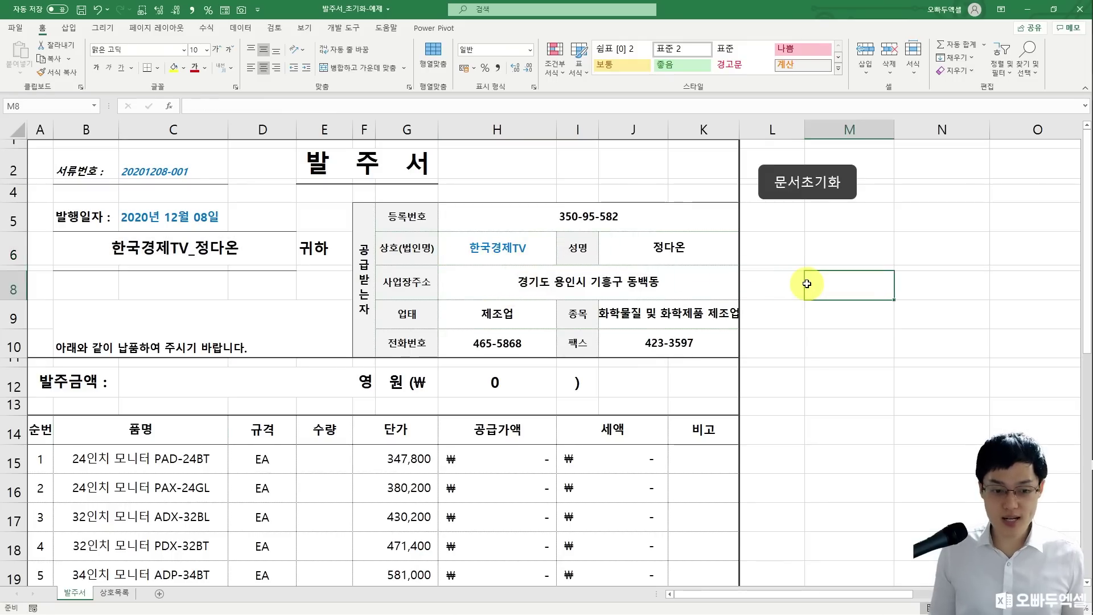
Reset the purchase order form by running the macro from the 문서초기화 shape.
click(806, 201)
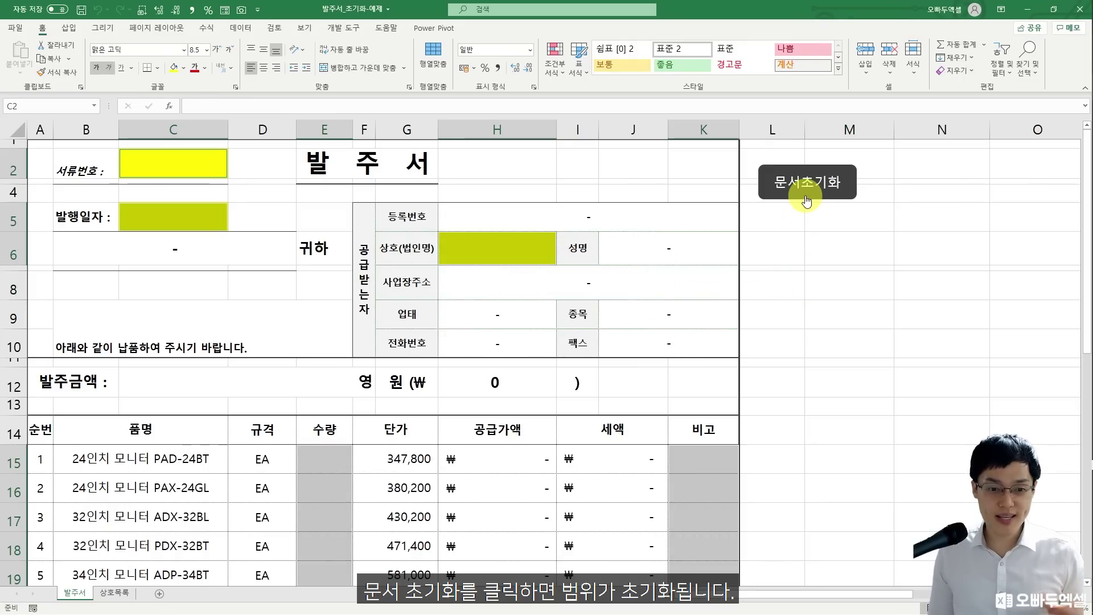
click(486, 304)
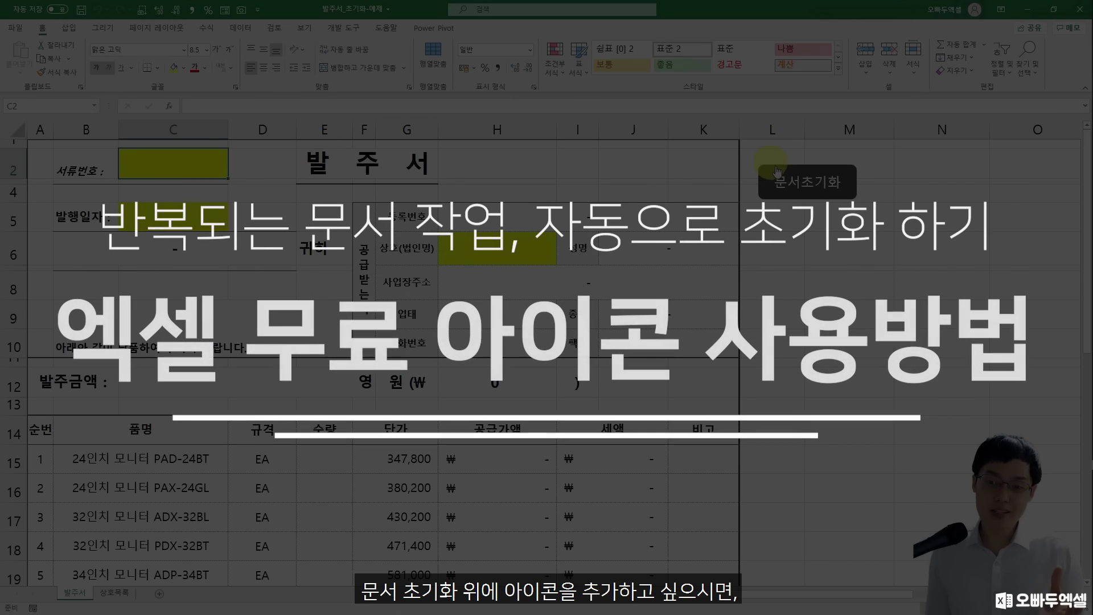
click(790, 185)
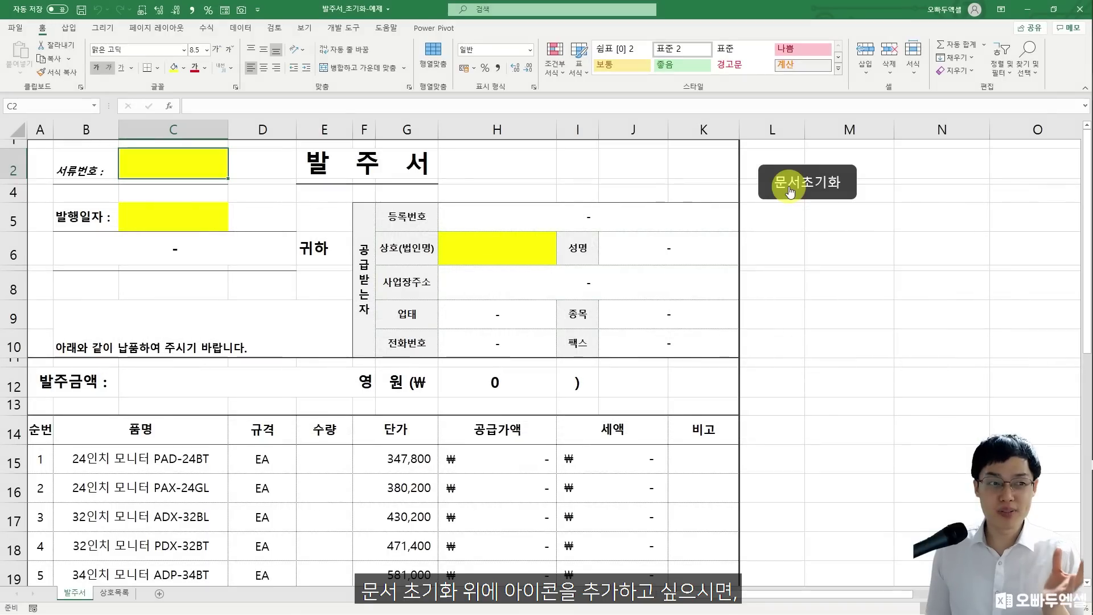
Search the icon library for 삭제 and insert the solid eraser icon.
click(68, 28)
click(157, 60)
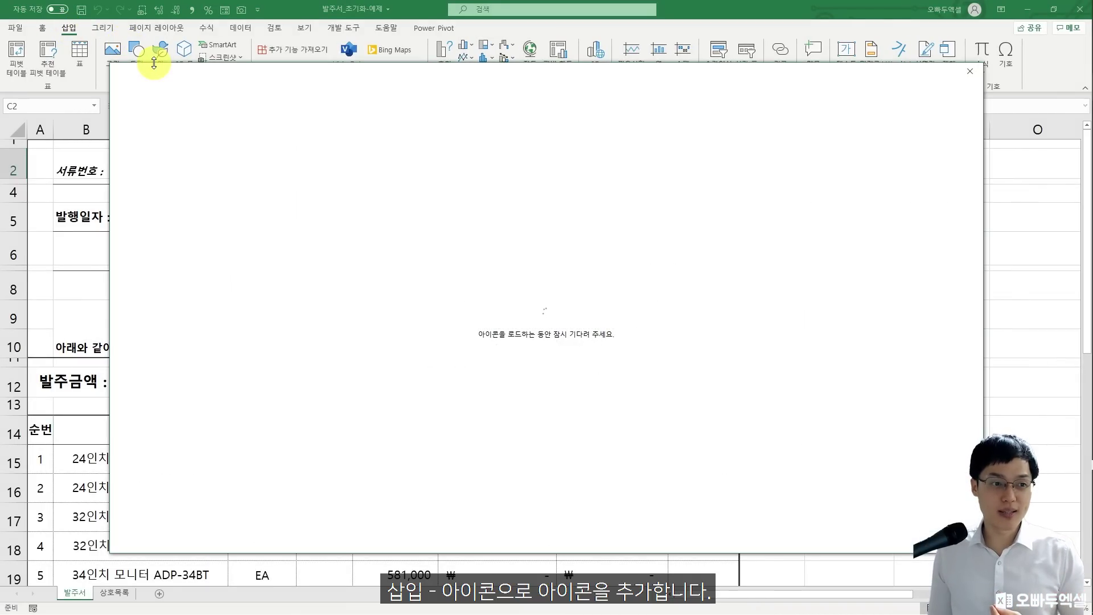
text(삭제)
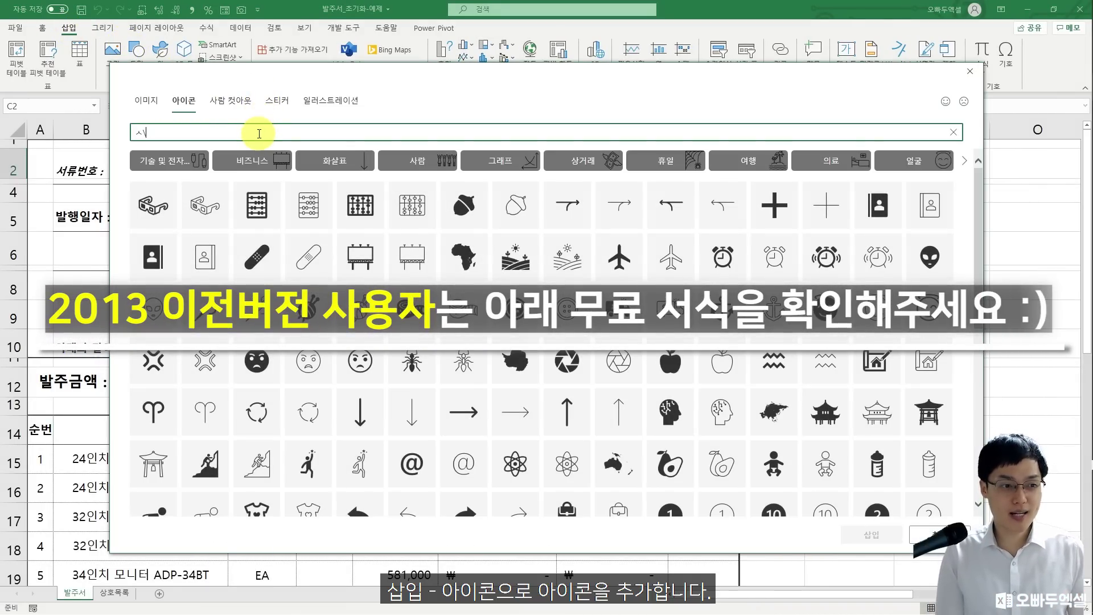
key(Return)
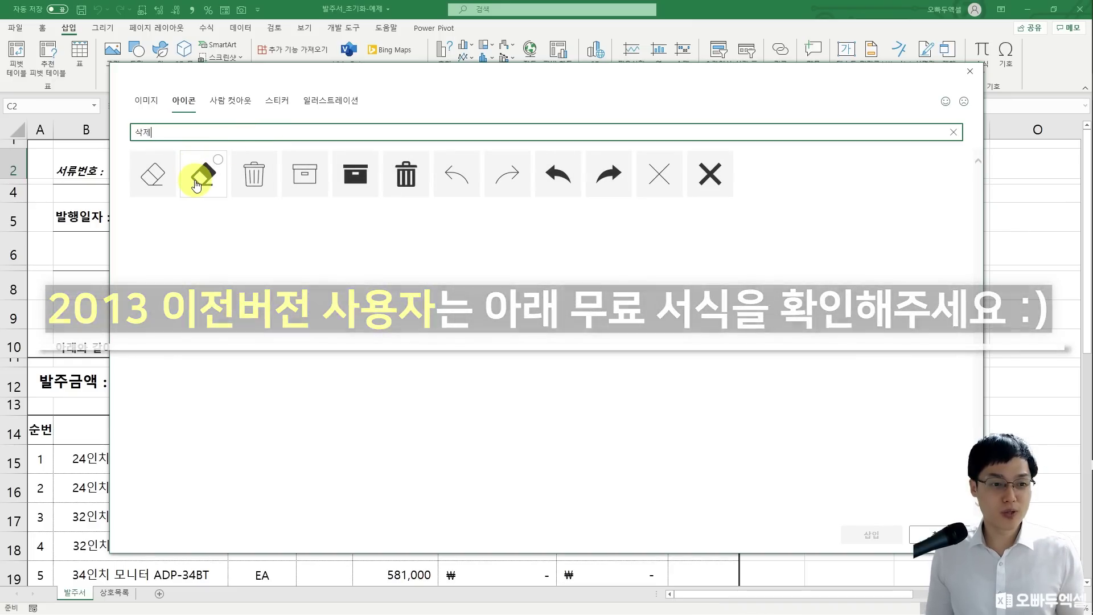
click(203, 181)
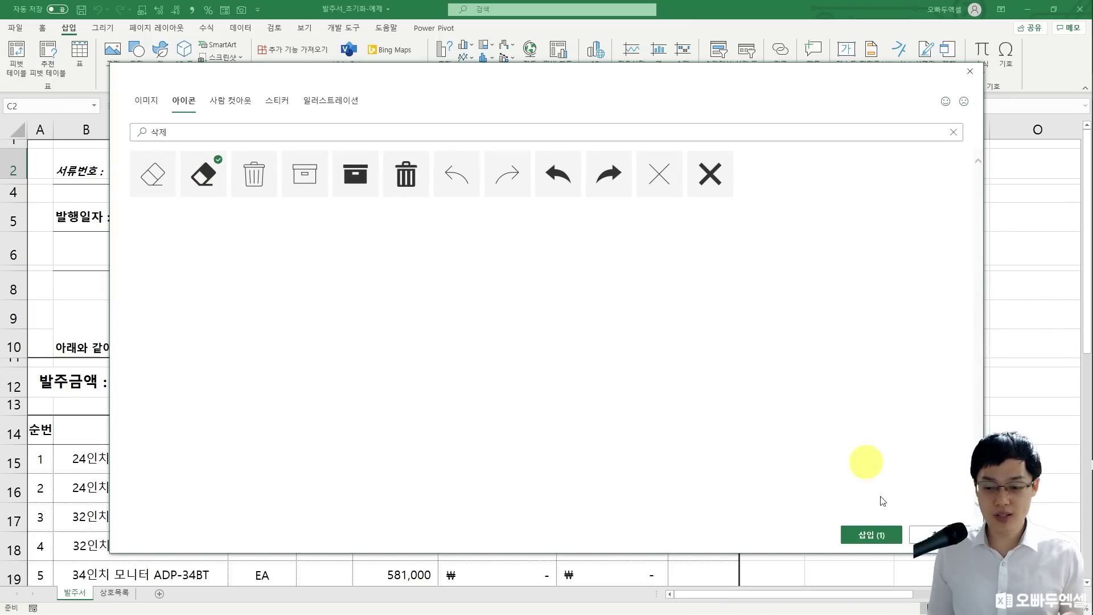
click(879, 534)
Move the eraser icon near the 문서초기화 shape, fill it white and shrink it to about 1.14 cm square.
mouse_move(190, 166)
mouse_down()
mouse_move(780, 202)
mouse_move(784, 185)
mouse_move(752, 214)
mouse_up()
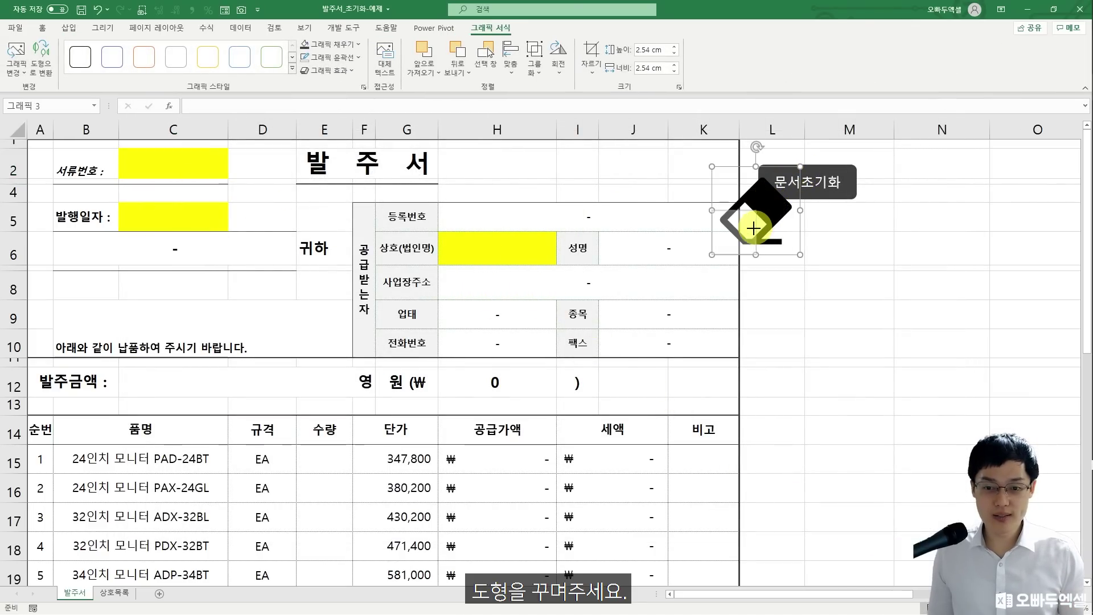
click(339, 43)
click(315, 91)
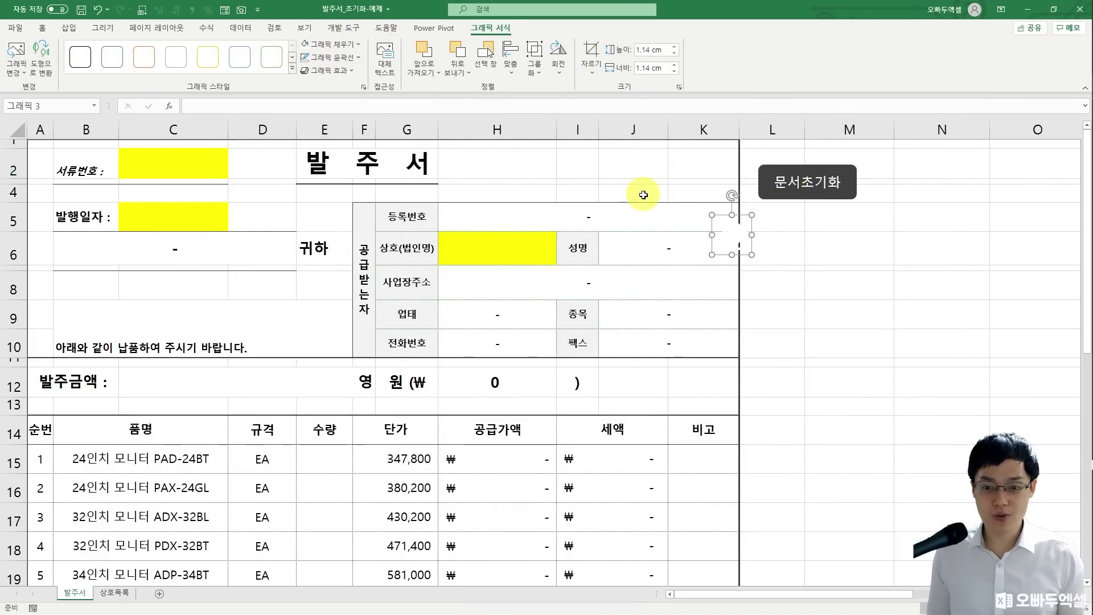
Widen the 문서초기화 shape slightly and place the white eraser icon on it just before the label text.
drag(732, 239, 752, 179)
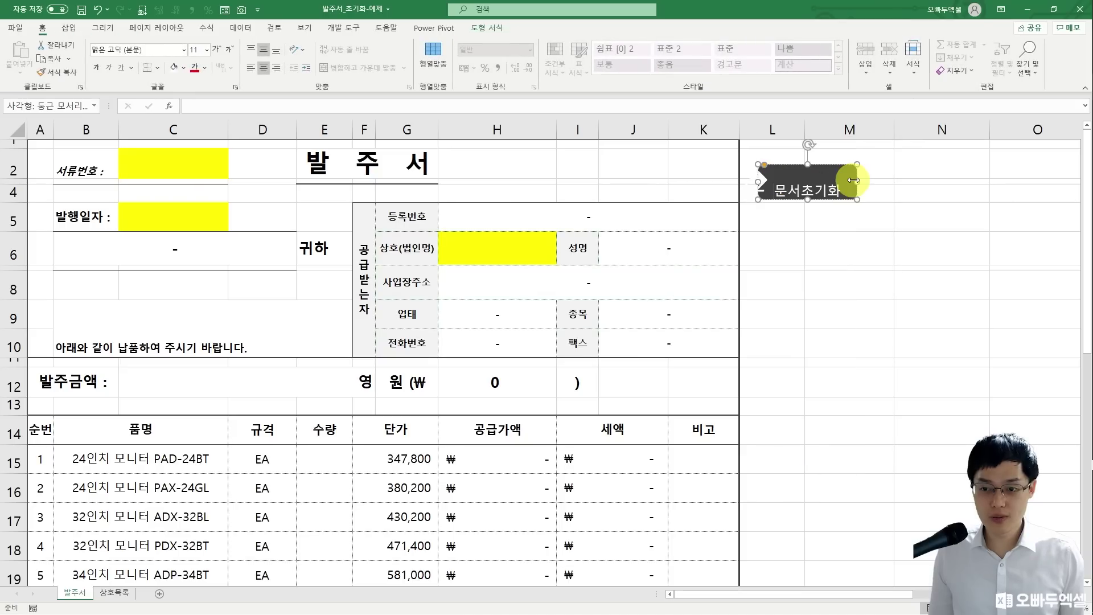
drag(857, 182, 873, 182)
drag(743, 182, 762, 182)
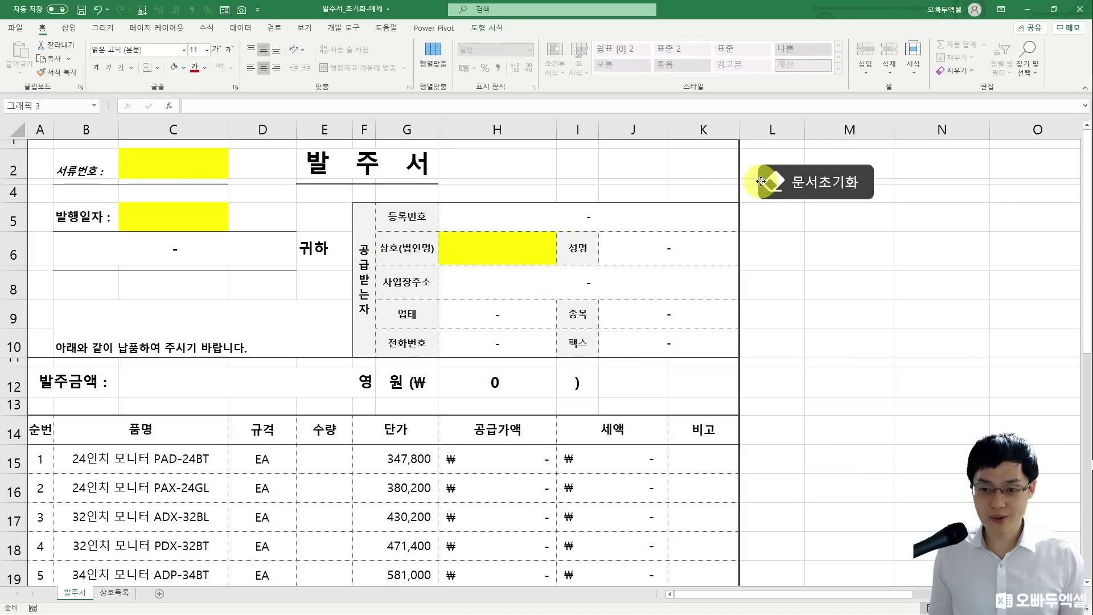
click(760, 238)
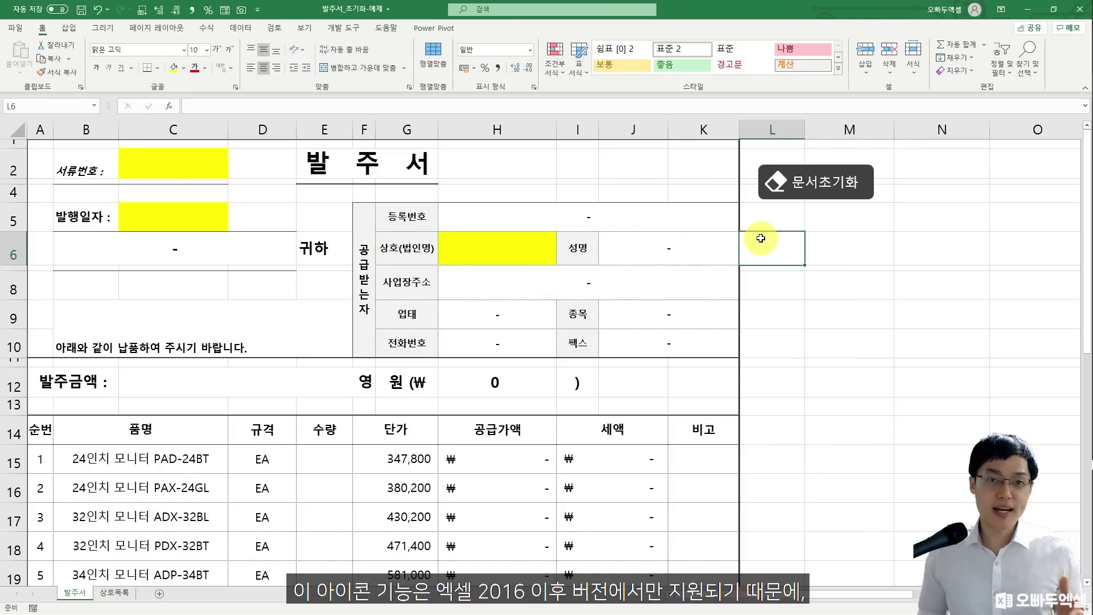